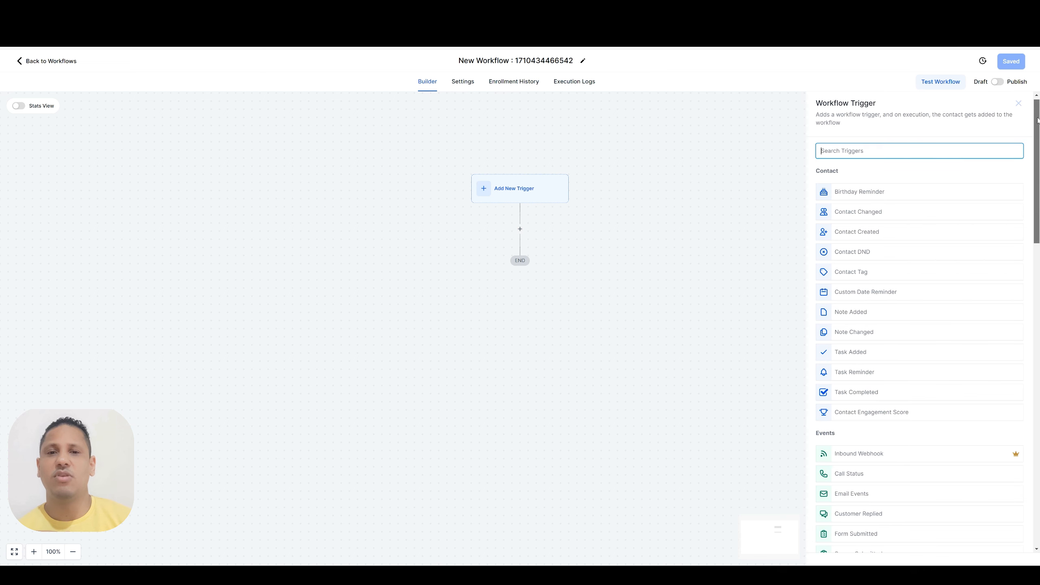
Select the Form Submitted workflow trigger from the trigger list
{"action": "left_click_drag", "start_coordinate": [1037, 120], "coordinate": [1037, 212]}
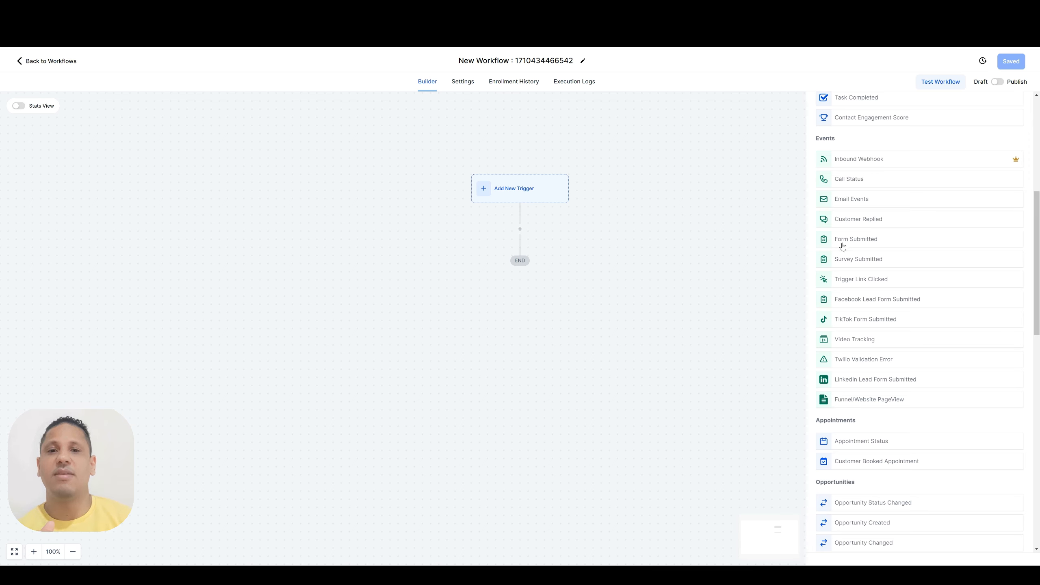
{"action": "left_click", "coordinate": [854, 242]}
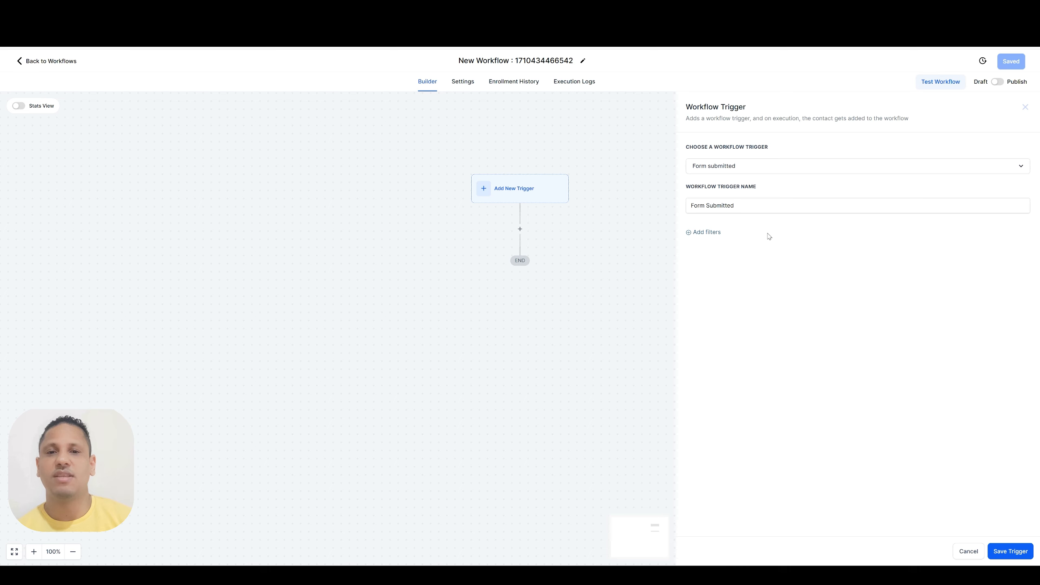
{"action": "left_click", "coordinate": [708, 232]}
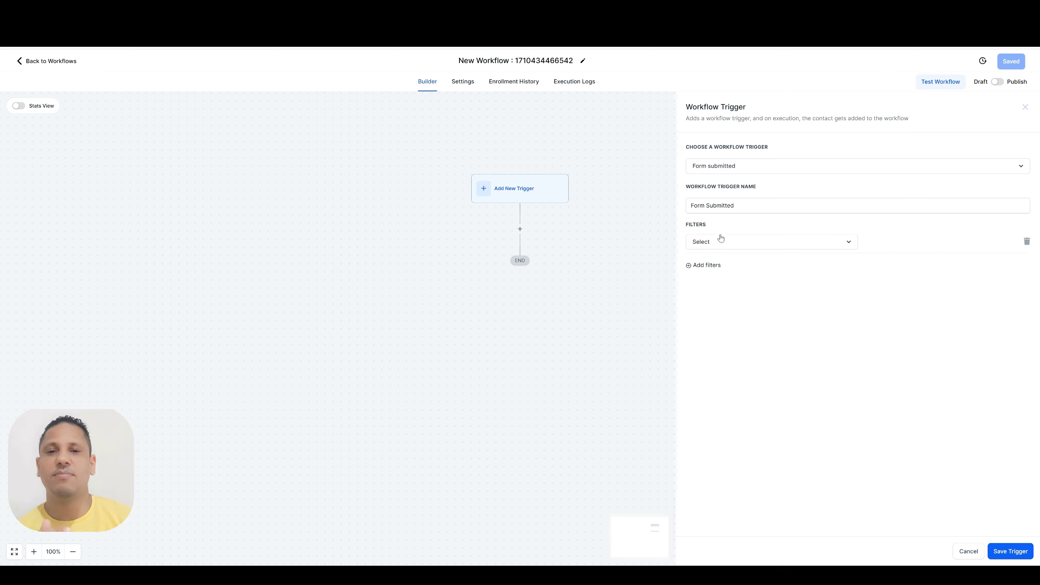
{"action": "left_click", "coordinate": [721, 240]}
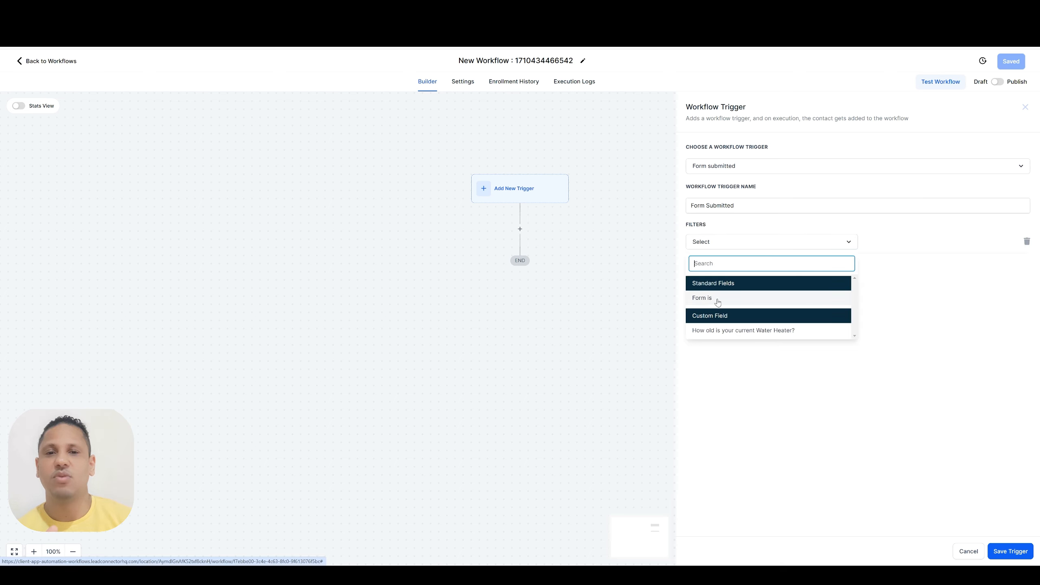
{"action": "left_click", "coordinate": [702, 297]}
{"action": "left_click", "coordinate": [894, 243]}
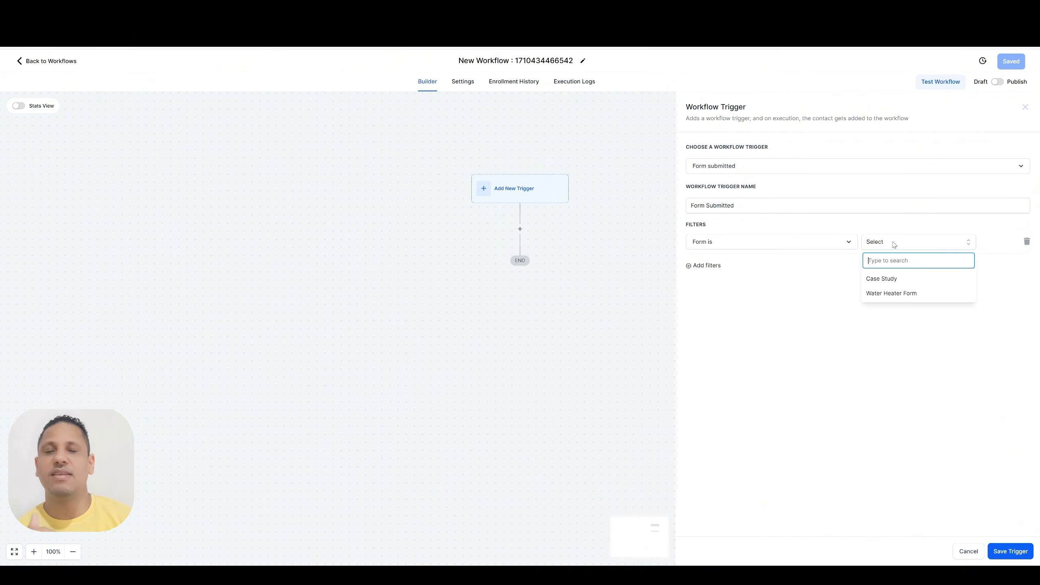
{"action": "left_click", "coordinate": [889, 283]}
{"action": "left_click", "coordinate": [921, 243]}
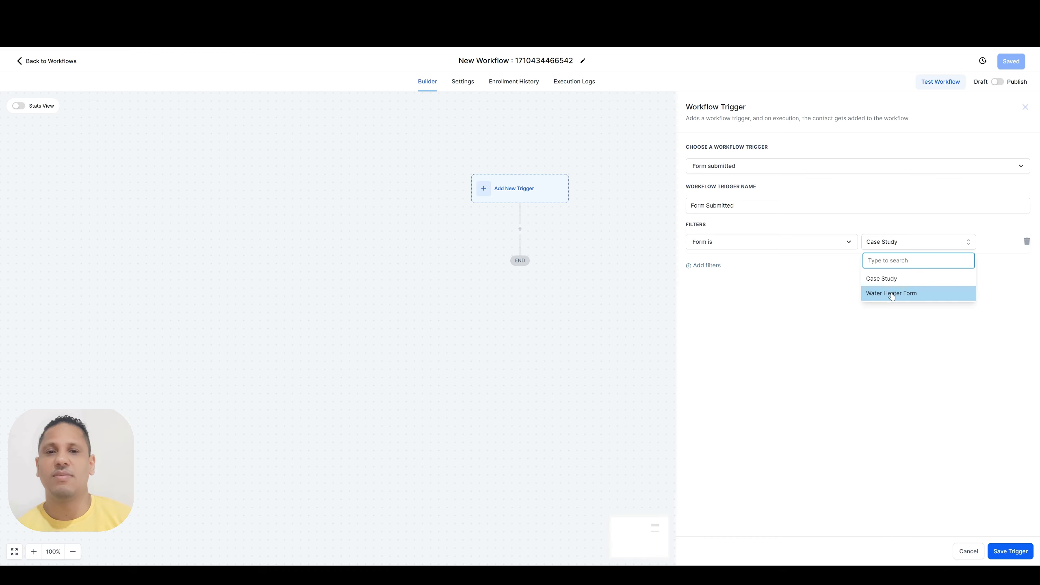
{"action": "left_click", "coordinate": [893, 281]}
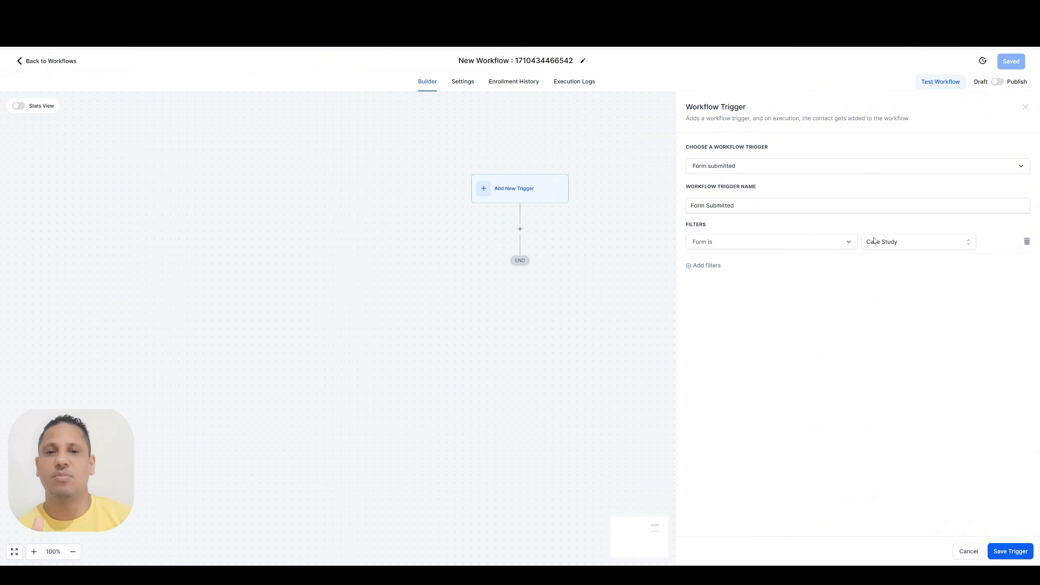
{"action": "left_click", "coordinate": [1027, 241]}
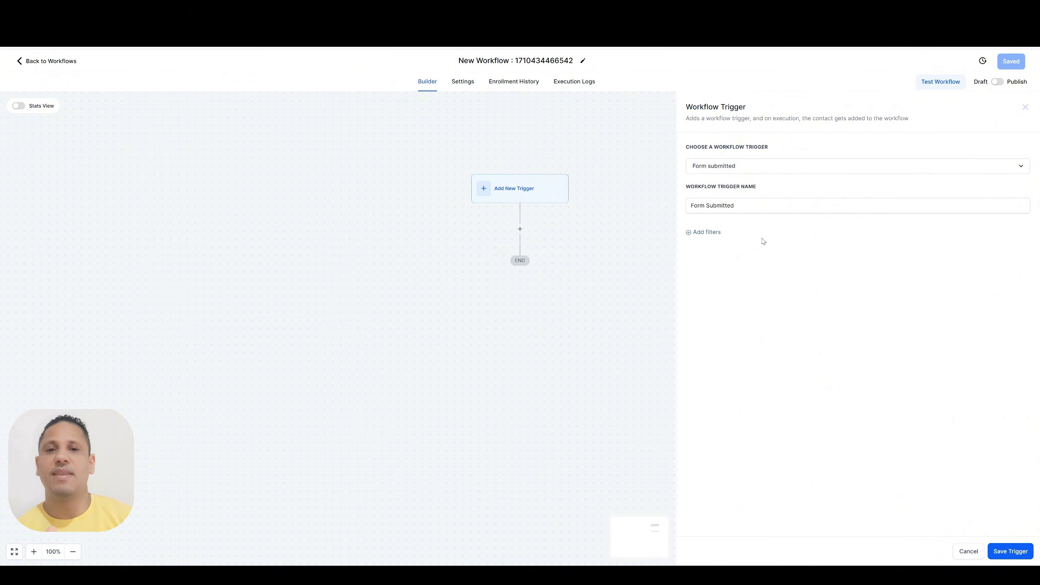
Add a filter where Form is Case Study and save the trigger
{"action": "left_click", "coordinate": [706, 232]}
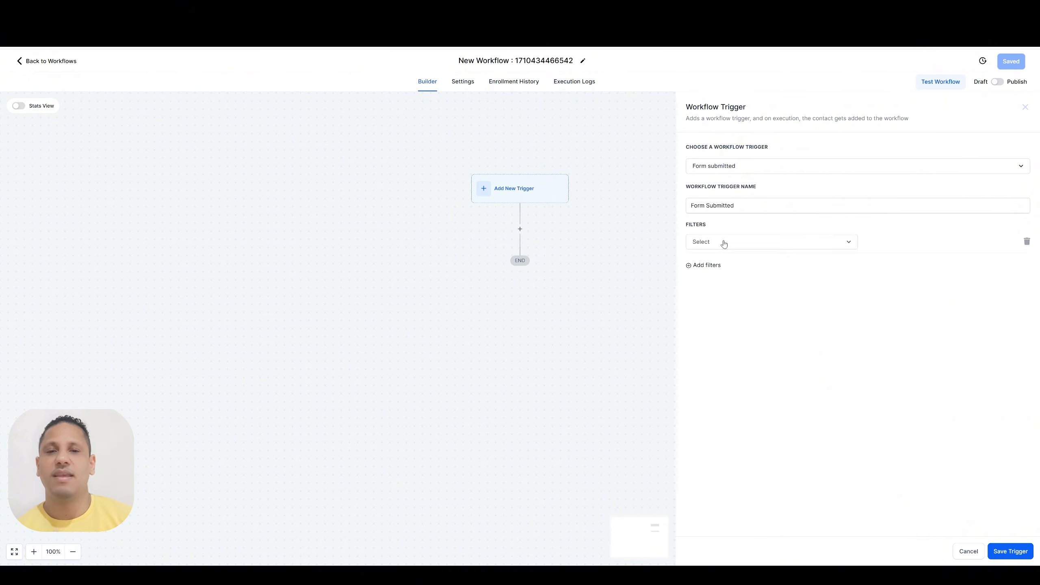
{"action": "left_click", "coordinate": [724, 244]}
{"action": "left_click", "coordinate": [715, 302]}
{"action": "left_click", "coordinate": [889, 244]}
{"action": "left_click", "coordinate": [888, 280]}
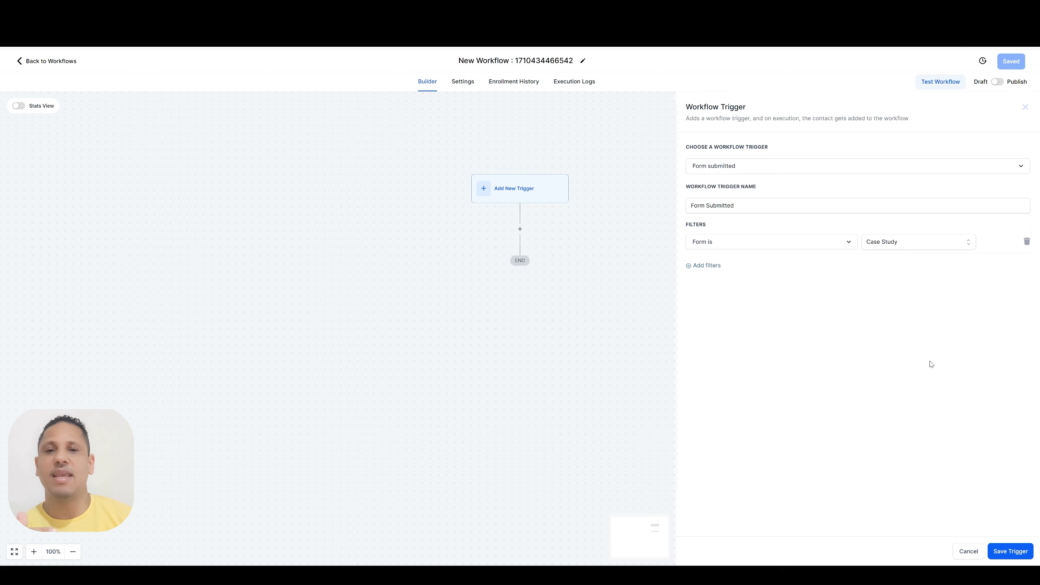
{"action": "left_click", "coordinate": [999, 553]}
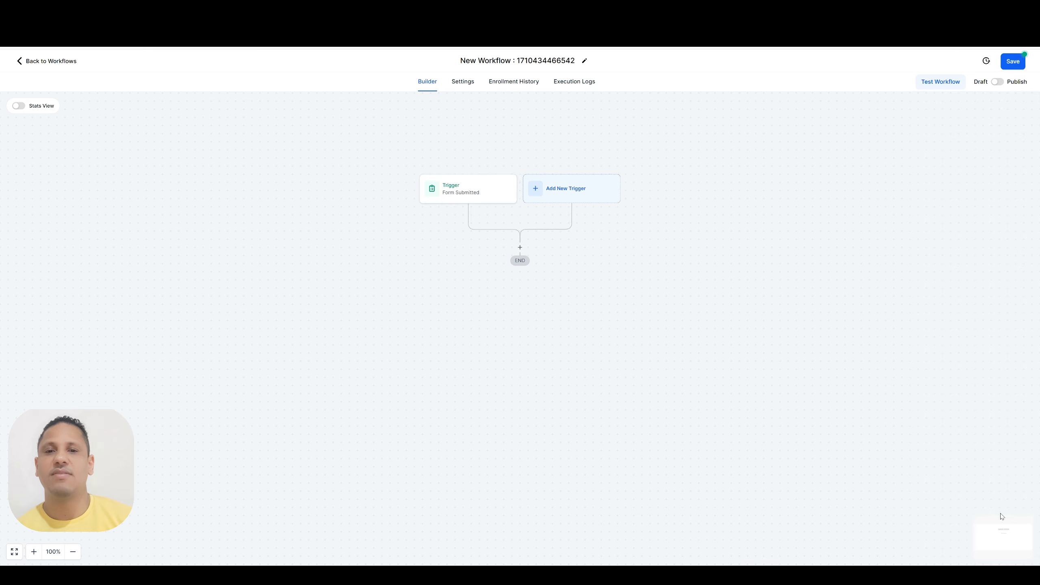
Rename the trigger to "Case Study Form Submitted" and save it
{"action": "left_click", "coordinate": [475, 193]}
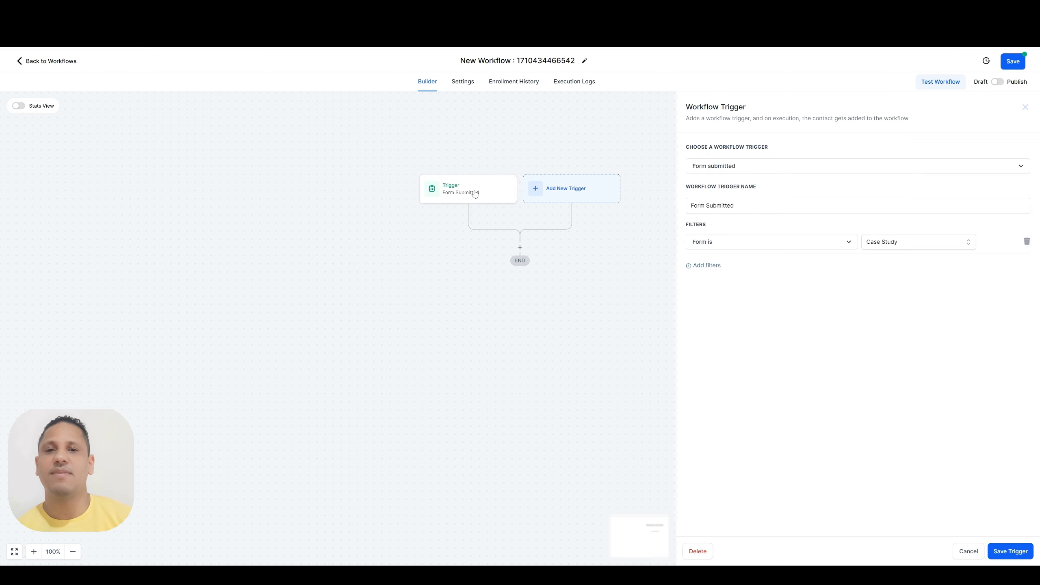
{"action": "triple_click", "coordinate": [736, 205]}
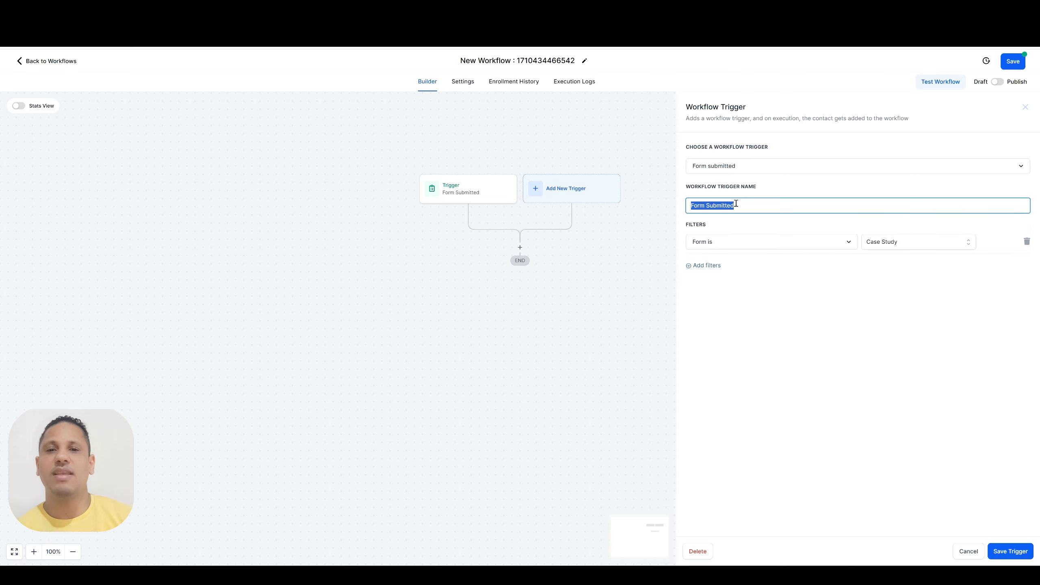
{"action": "left_click", "coordinate": [692, 206]}
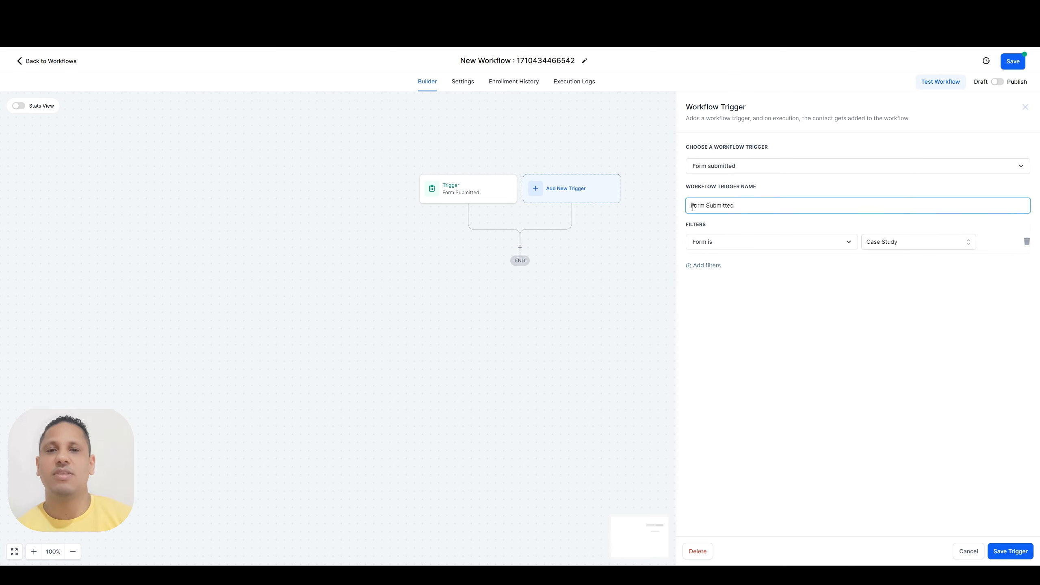
{"action": "type", "text": "Case Study"}
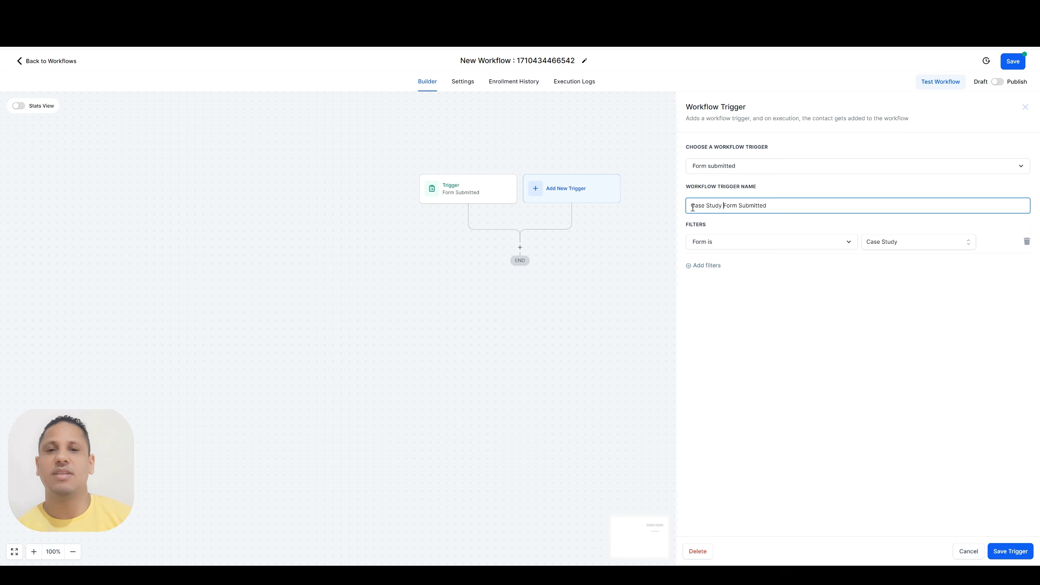
{"action": "left_click", "coordinate": [1009, 553]}
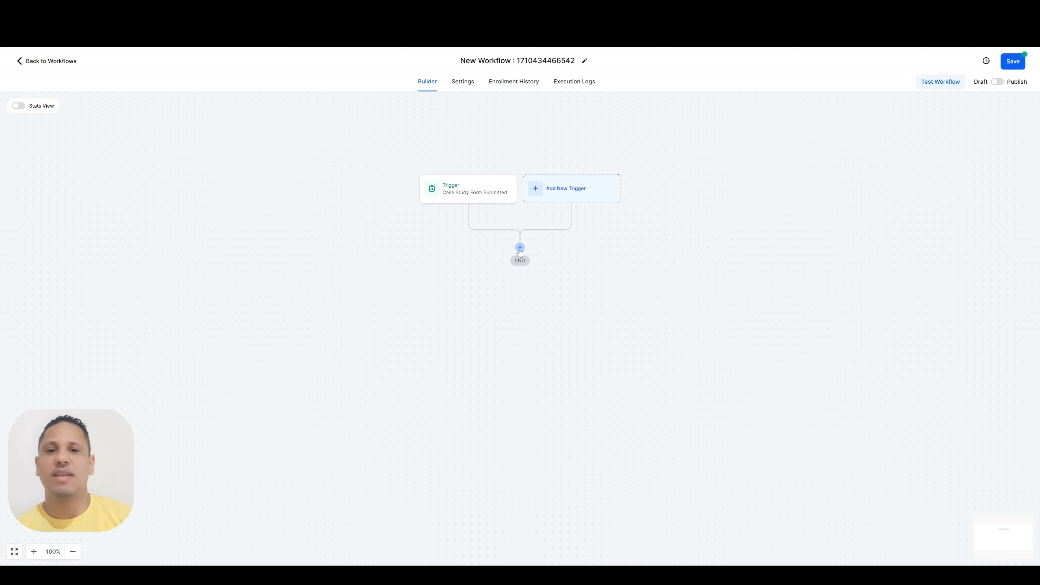
Add a Send SMS action below the trigger
{"action": "left_click", "coordinate": [521, 248]}
{"action": "type", "text": "sms"}
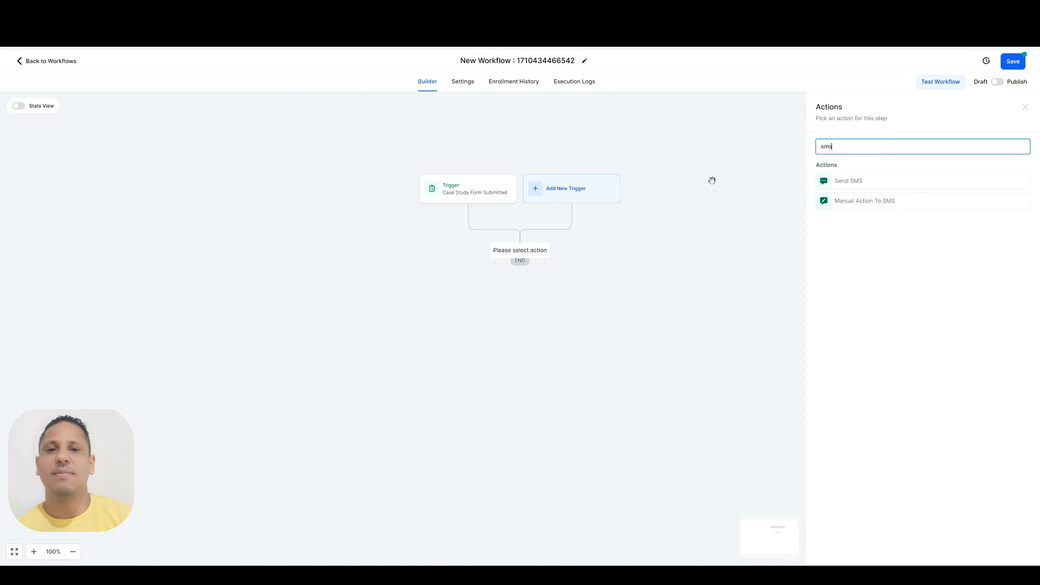
{"action": "left_click", "coordinate": [854, 182]}
Write the SMS message "Hey {{contact.first_name}}!" using the contact first name field, and save the action
{"action": "left_click", "coordinate": [838, 267]}
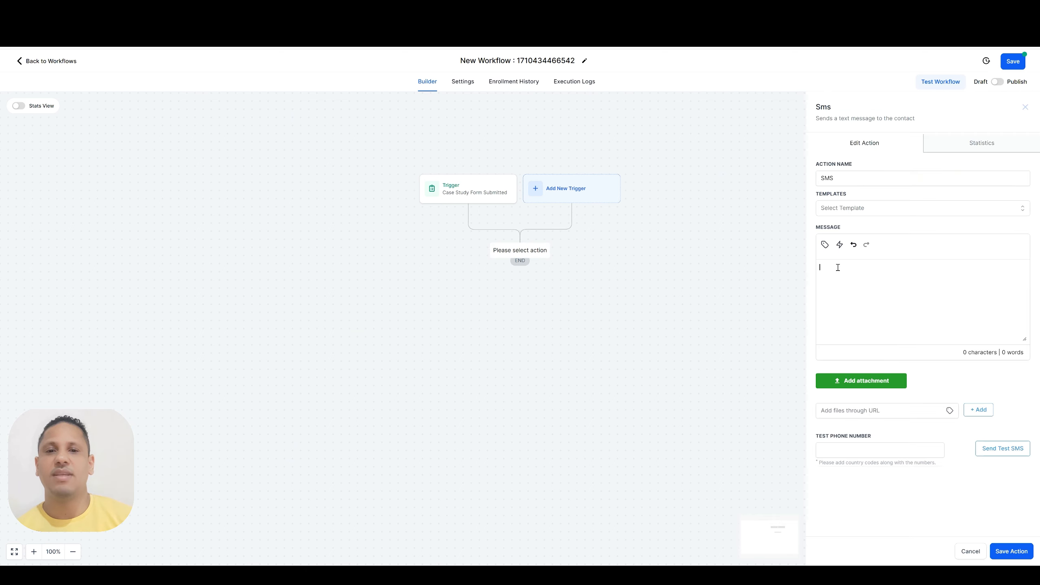
{"action": "type", "text": "Hey"}
{"action": "left_click", "coordinate": [824, 245]}
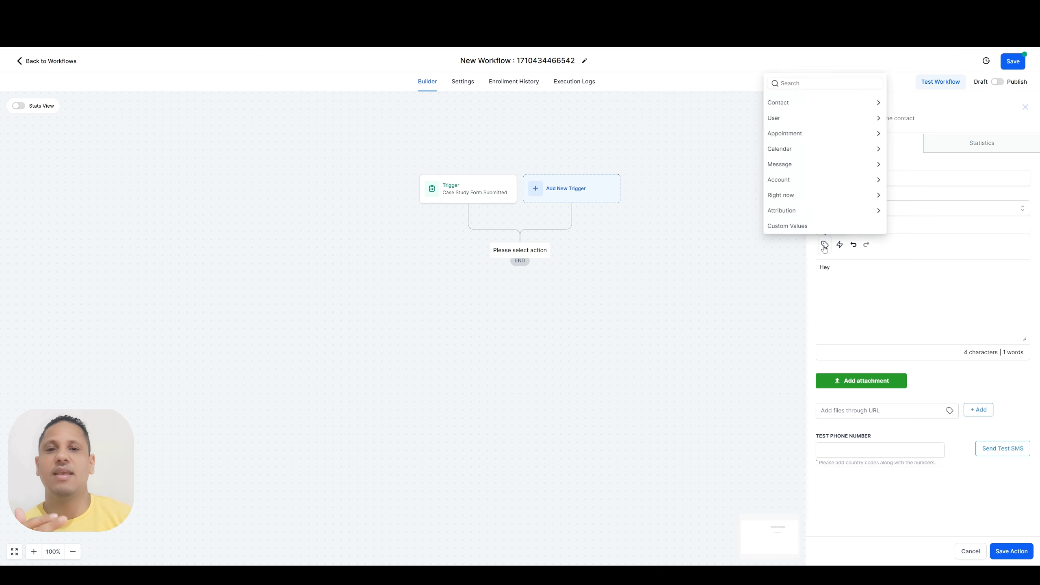
{"action": "left_click", "coordinate": [798, 100]}
{"action": "left_click", "coordinate": [781, 84]}
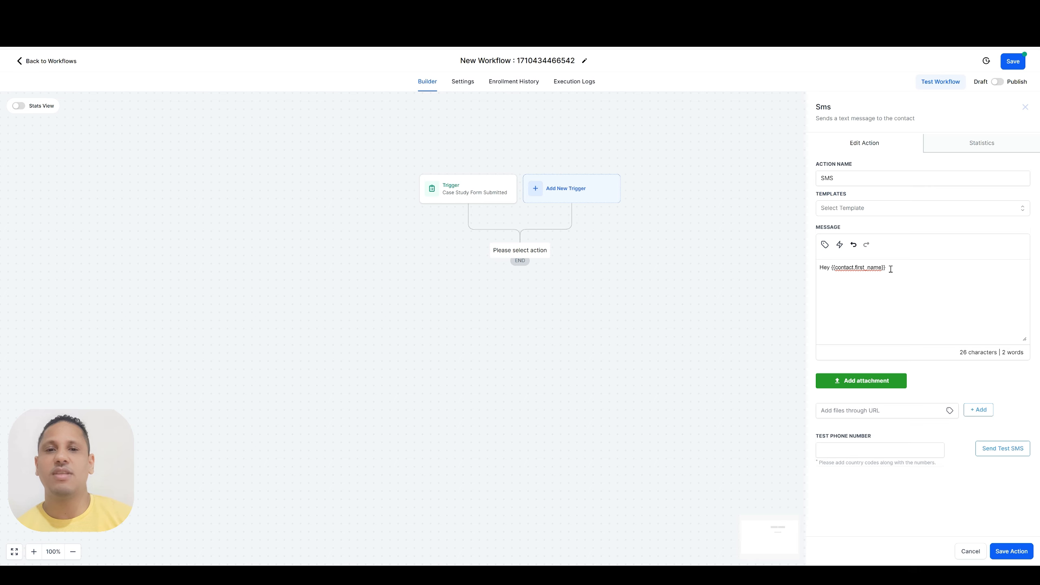
{"action": "type", "text": "!"}
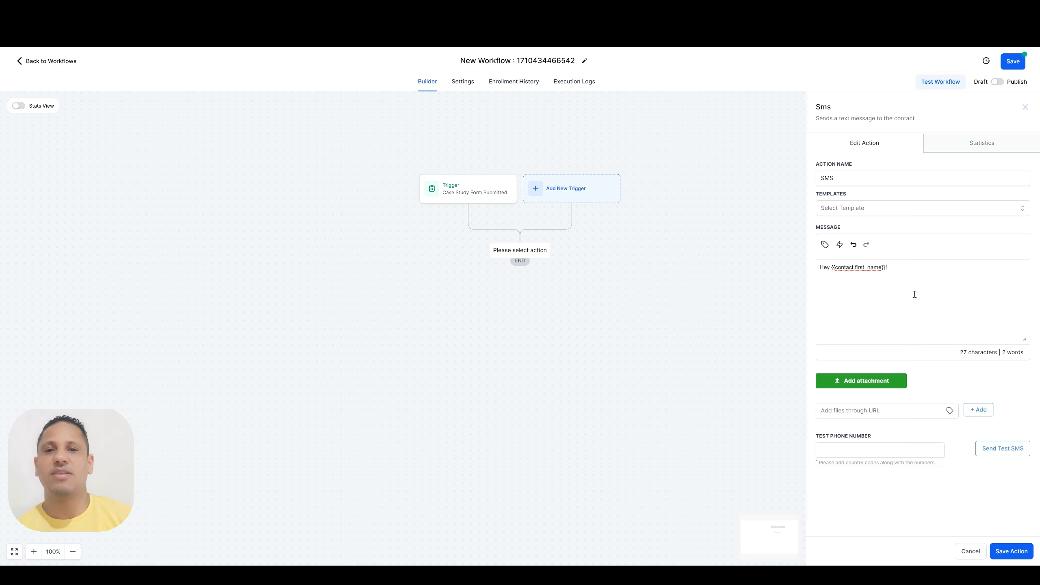
{"action": "left_click", "coordinate": [1010, 552]}
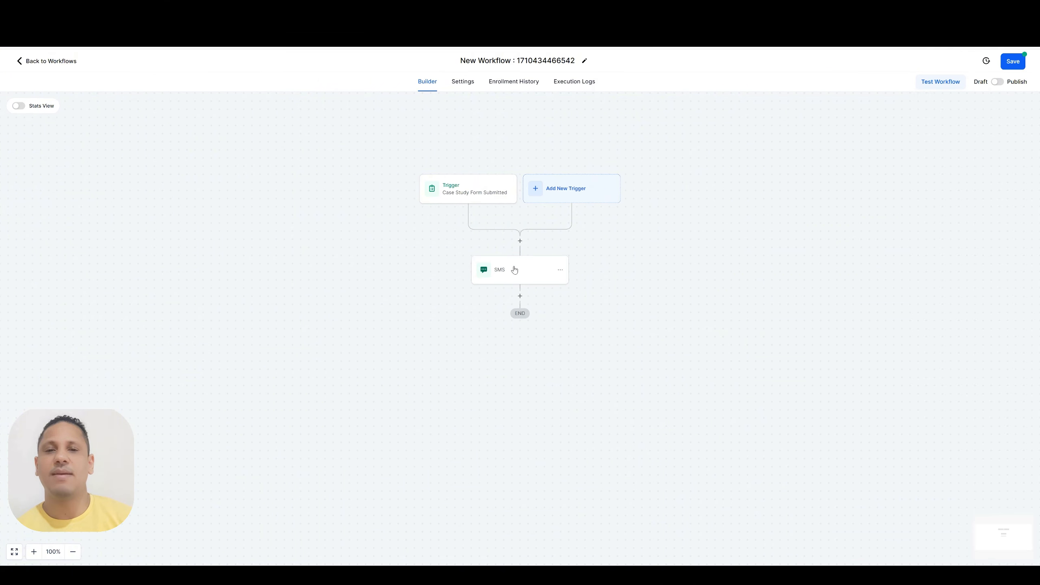
Open a new trigger and browse the list of available workflow triggers
{"action": "left_click", "coordinate": [567, 190]}
{"action": "scroll", "coordinate": [902, 180], "scroll_direction": "down", "scroll_amount": 3}
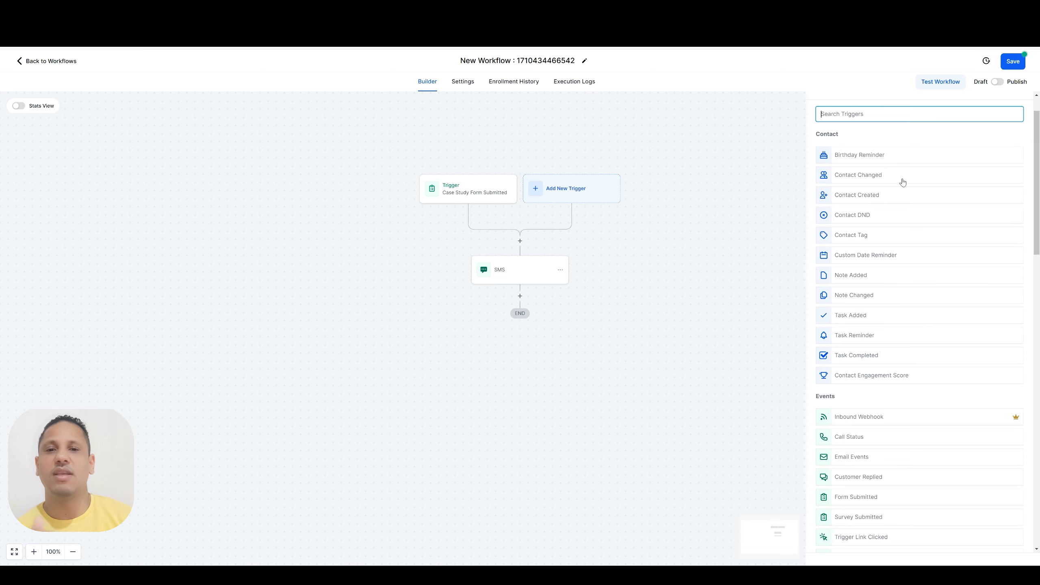
{"action": "scroll", "coordinate": [904, 182], "scroll_direction": "down", "scroll_amount": 15}
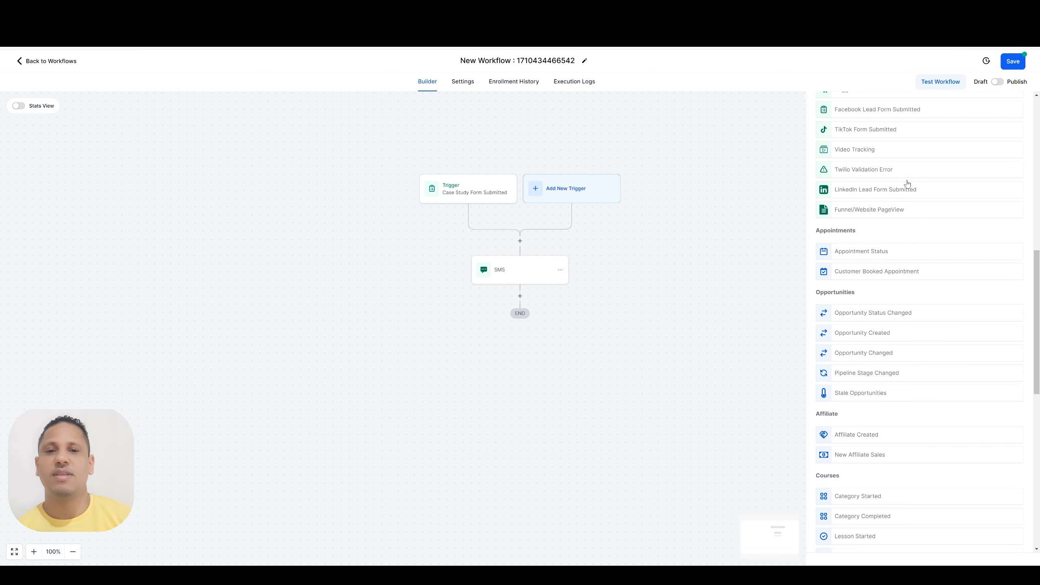
{"action": "scroll", "coordinate": [908, 183], "scroll_direction": "down", "scroll_amount": 7}
{"action": "scroll", "coordinate": [914, 181], "scroll_direction": "up", "scroll_amount": 12}
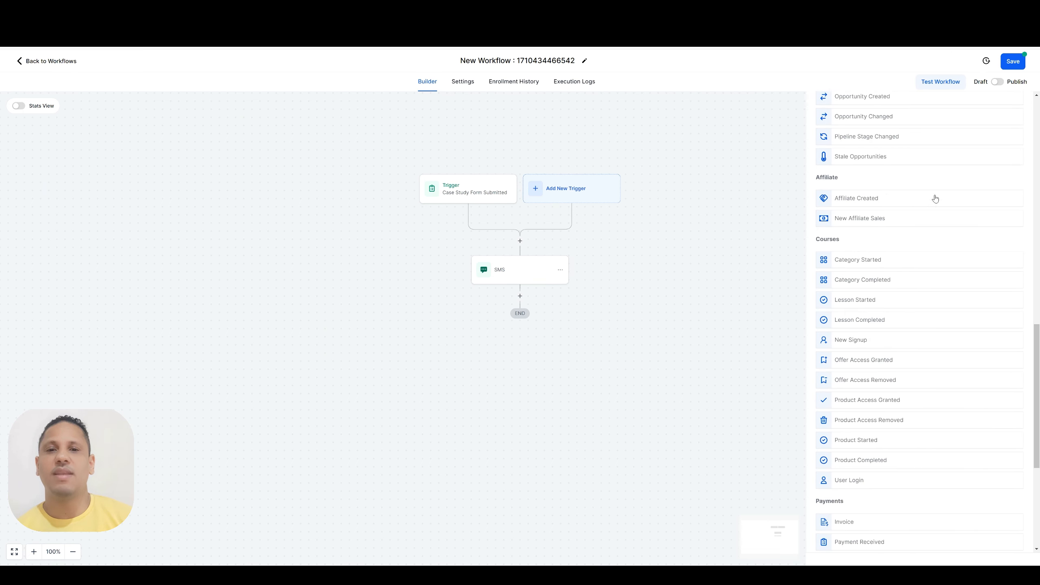
{"action": "scroll", "coordinate": [935, 199], "scroll_direction": "up", "scroll_amount": 10}
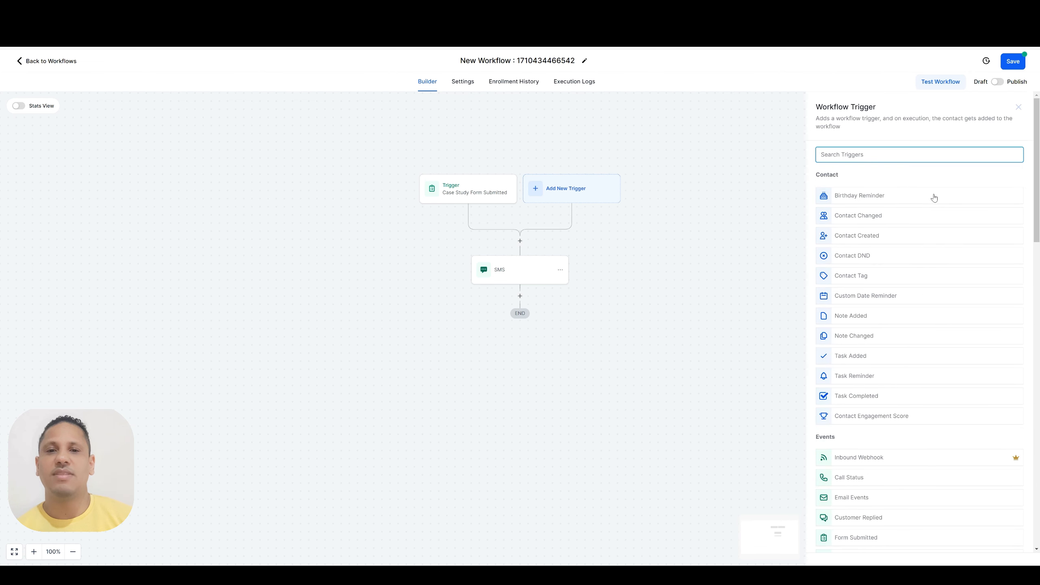
{"action": "scroll", "coordinate": [920, 205], "scroll_direction": "down", "scroll_amount": 6}
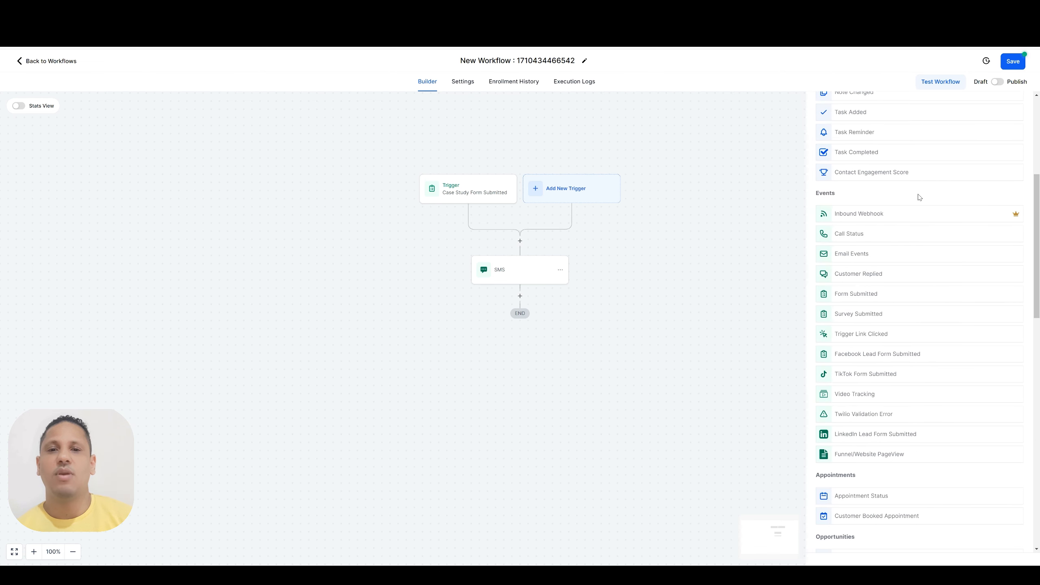
{"action": "scroll", "coordinate": [920, 197], "scroll_direction": "up", "scroll_amount": 6}
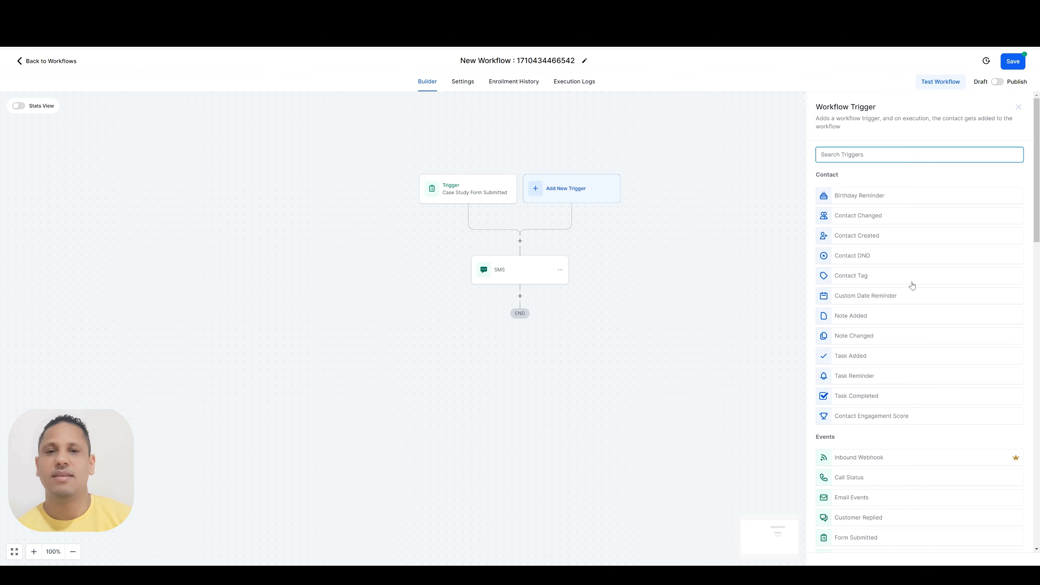
Choose the Appointment Status trigger and add an In calendar filter set to Business Booking
{"action": "type", "text": "app"}
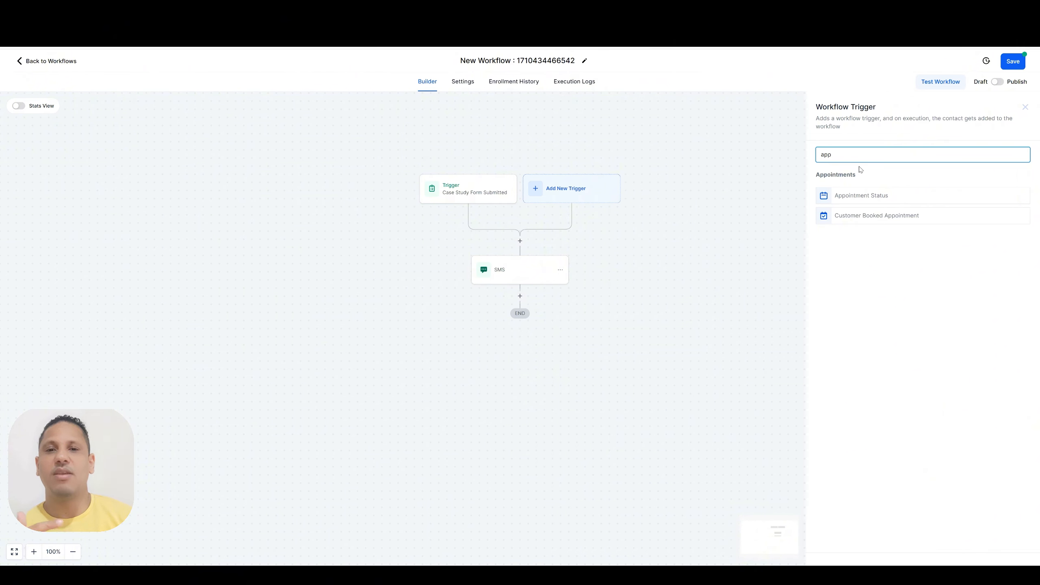
{"action": "left_click", "coordinate": [870, 198]}
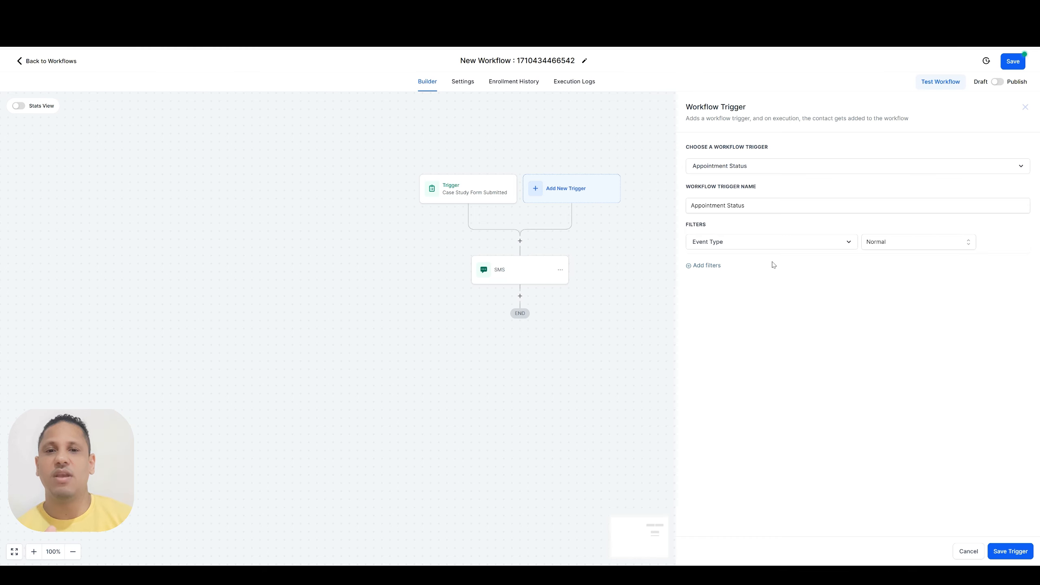
{"action": "left_click", "coordinate": [708, 266]}
{"action": "left_click", "coordinate": [725, 266]}
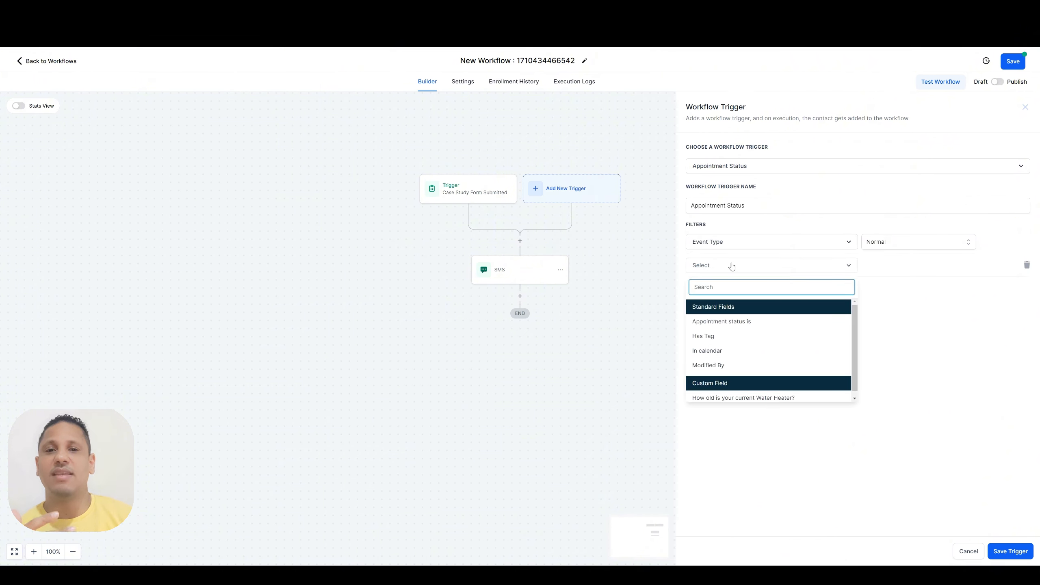
{"action": "left_click", "coordinate": [719, 351]}
{"action": "left_click", "coordinate": [893, 266]}
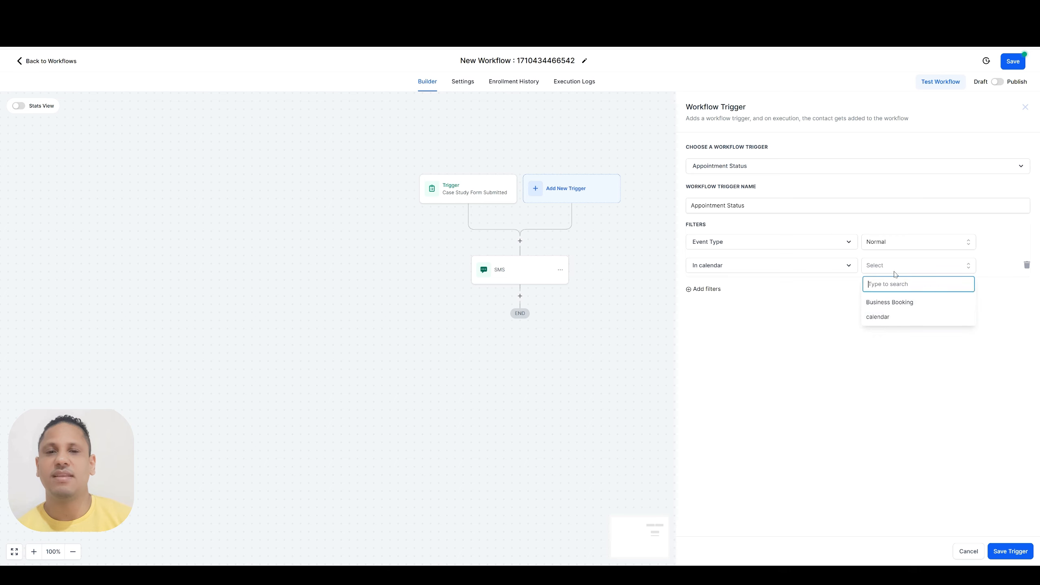
{"action": "left_click", "coordinate": [888, 303]}
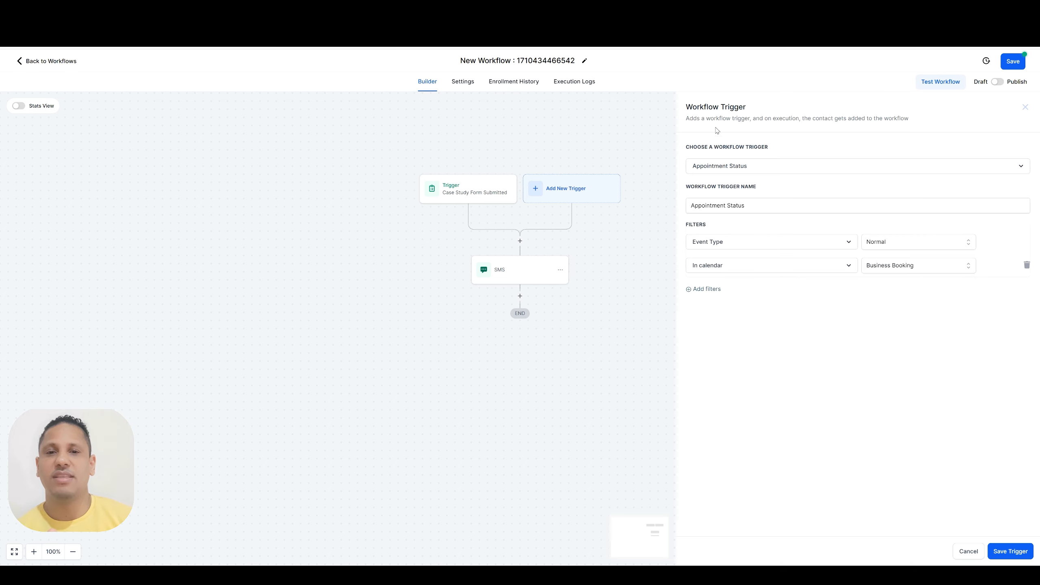
Add a filter on the Appointment Status trigger: Appointment status is confirmed
{"action": "left_click", "coordinate": [705, 289]}
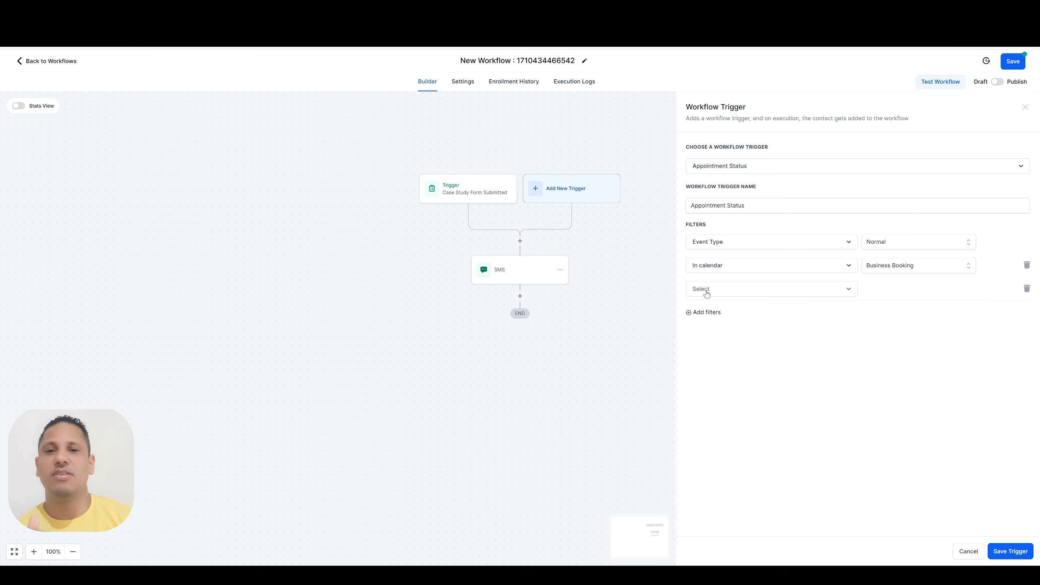
{"action": "left_click", "coordinate": [761, 289]}
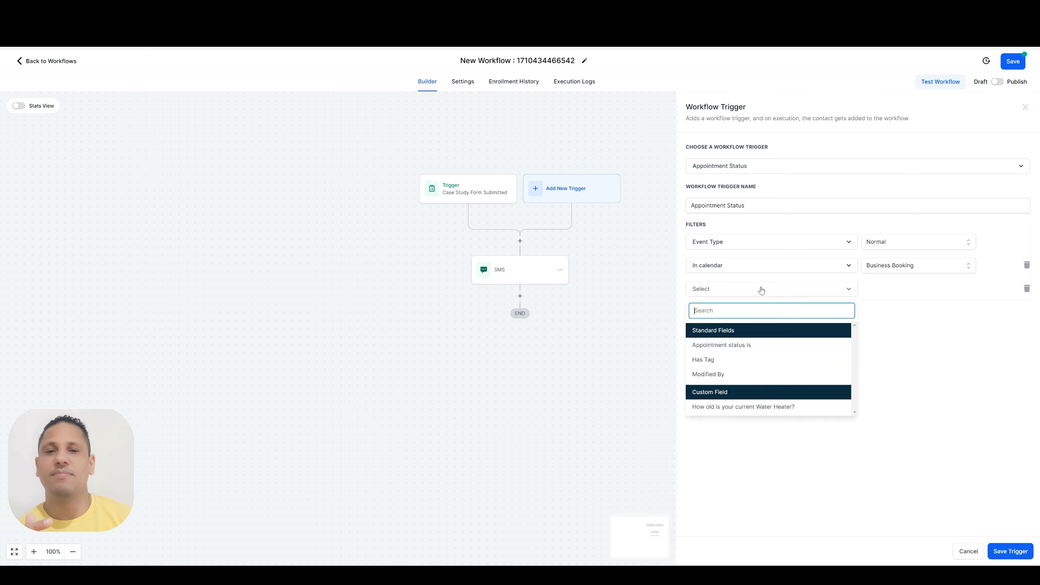
{"action": "left_click", "coordinate": [738, 345]}
{"action": "left_click", "coordinate": [885, 290]}
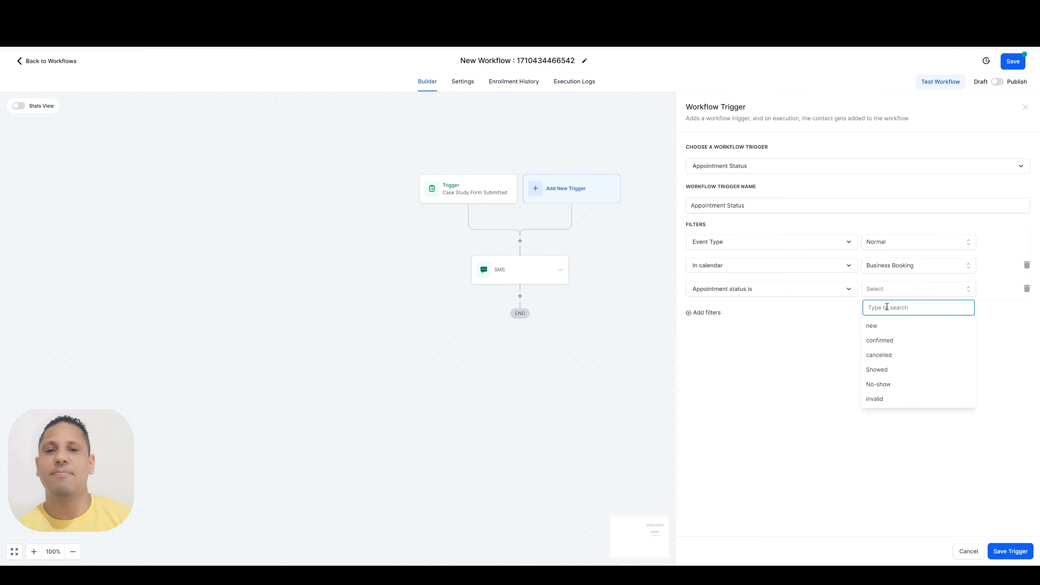
{"action": "left_click", "coordinate": [886, 341]}
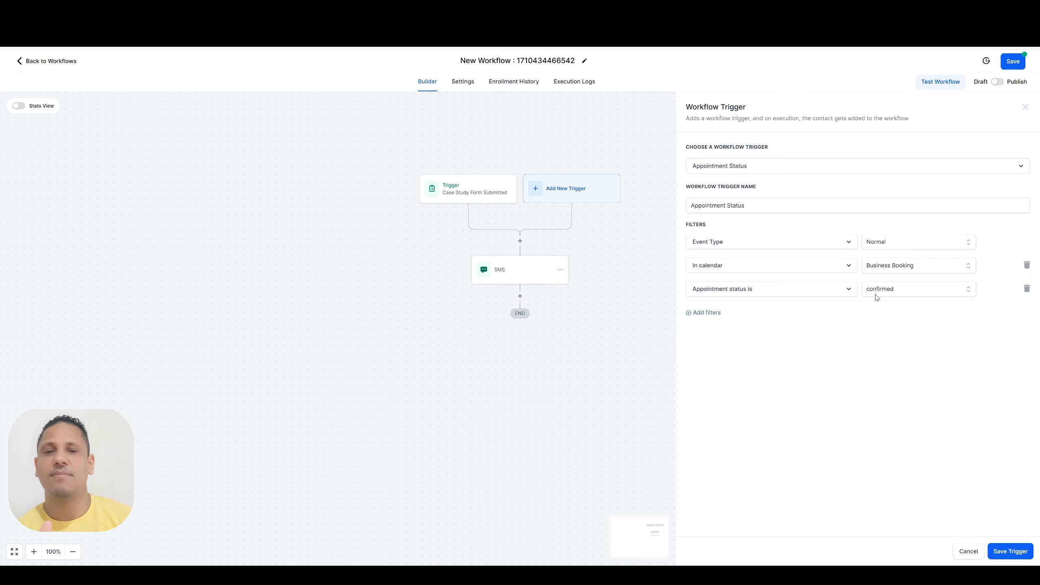
Change the Event Type filter to Any and save the Appointment Status trigger
{"action": "left_click", "coordinate": [881, 242]}
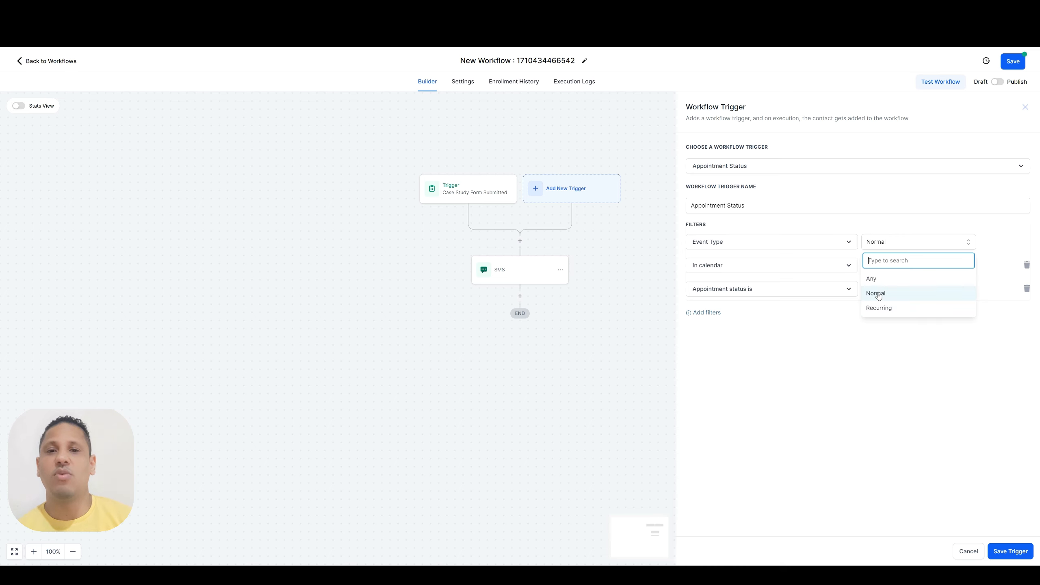
{"action": "left_click", "coordinate": [875, 279]}
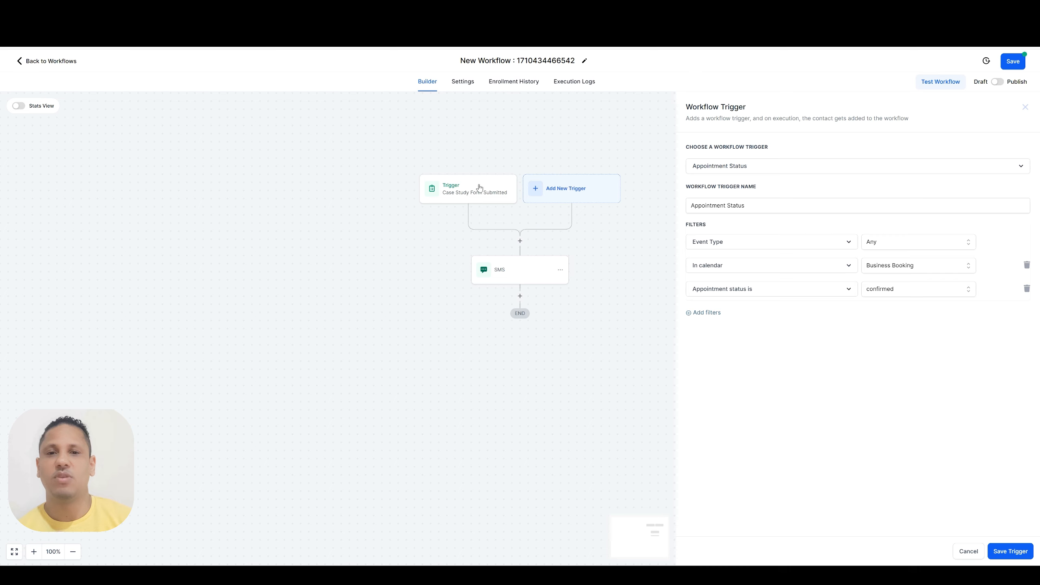
{"action": "left_click", "coordinate": [1010, 552]}
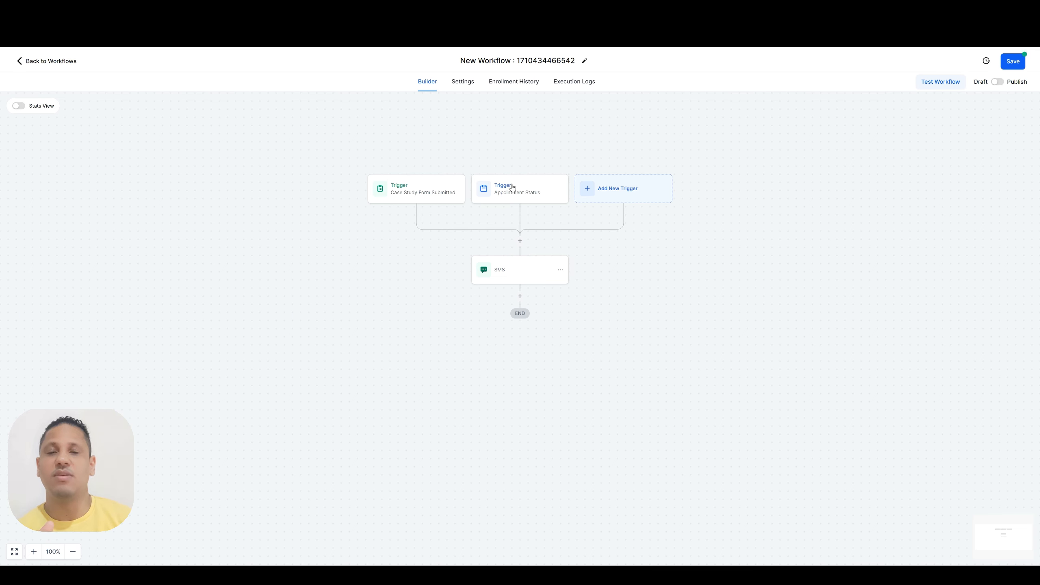
Add another trigger and choose Customer Replied from the Events list
{"action": "left_click", "coordinate": [617, 191]}
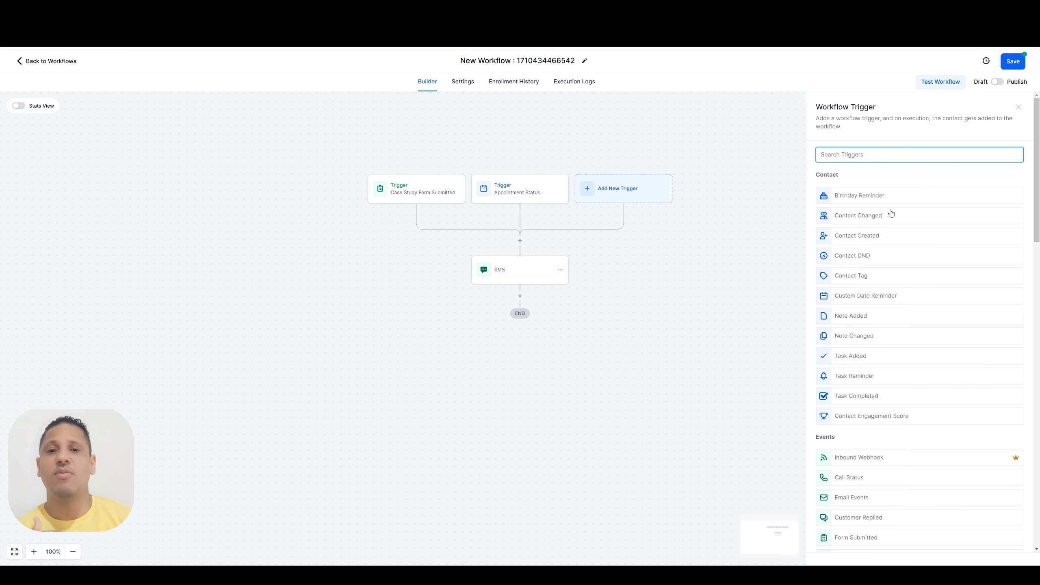
{"action": "scroll", "coordinate": [891, 213], "scroll_direction": "down", "scroll_amount": 6}
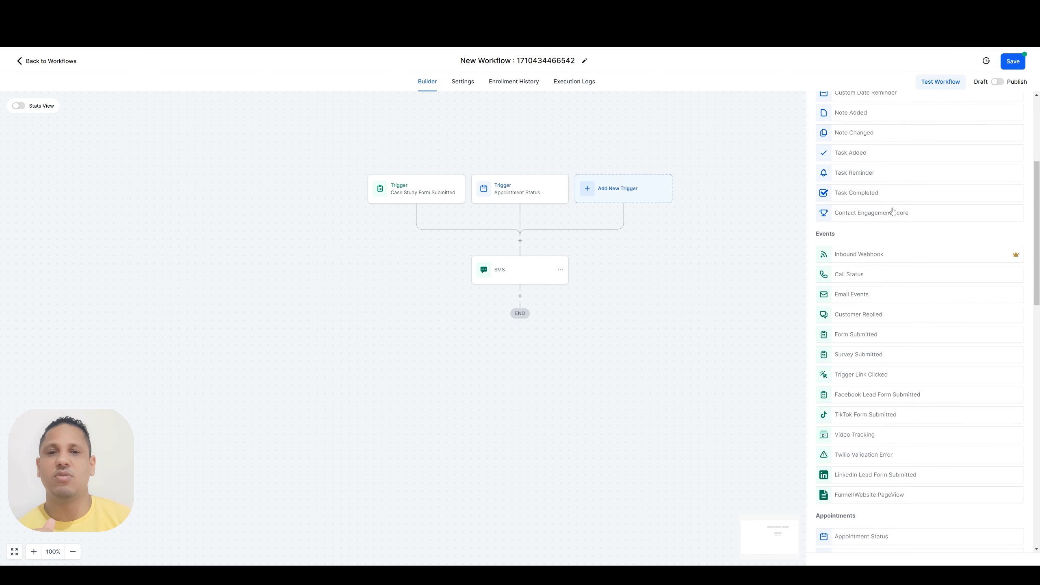
{"action": "left_click", "coordinate": [868, 274]}
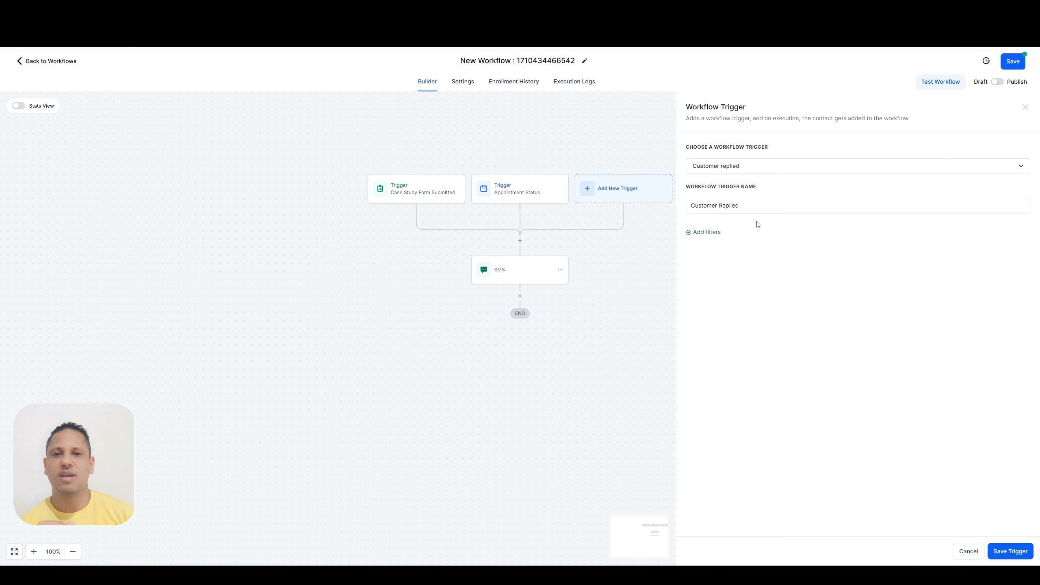
Add a Reply channel filter set to SMS on the Customer Replied trigger and save it
{"action": "left_click", "coordinate": [701, 233]}
{"action": "left_click", "coordinate": [721, 245]}
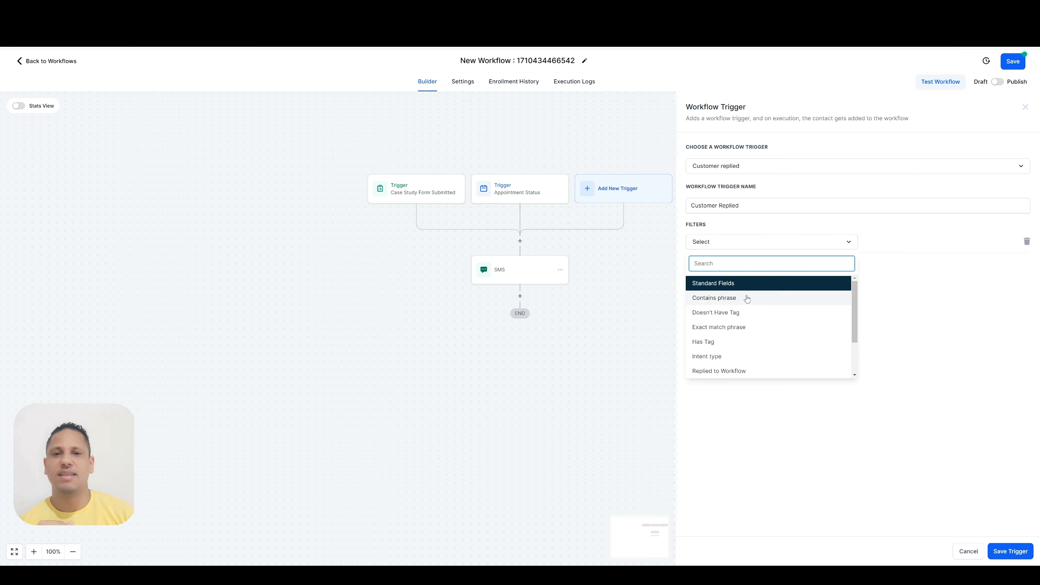
{"action": "scroll", "coordinate": [746, 299], "scroll_direction": "down", "scroll_amount": 1}
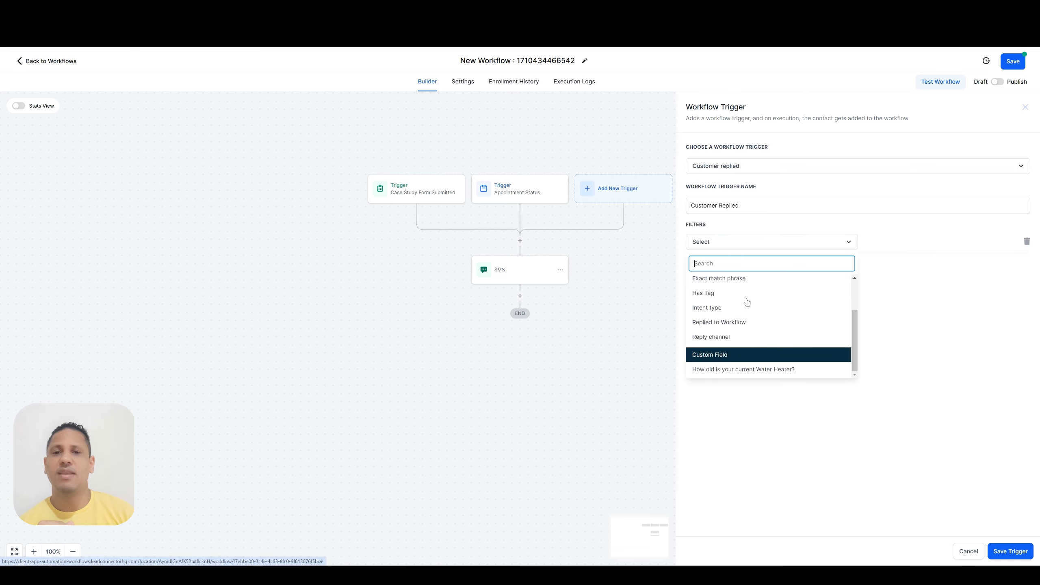
{"action": "left_click", "coordinate": [714, 339]}
{"action": "left_click", "coordinate": [902, 242]}
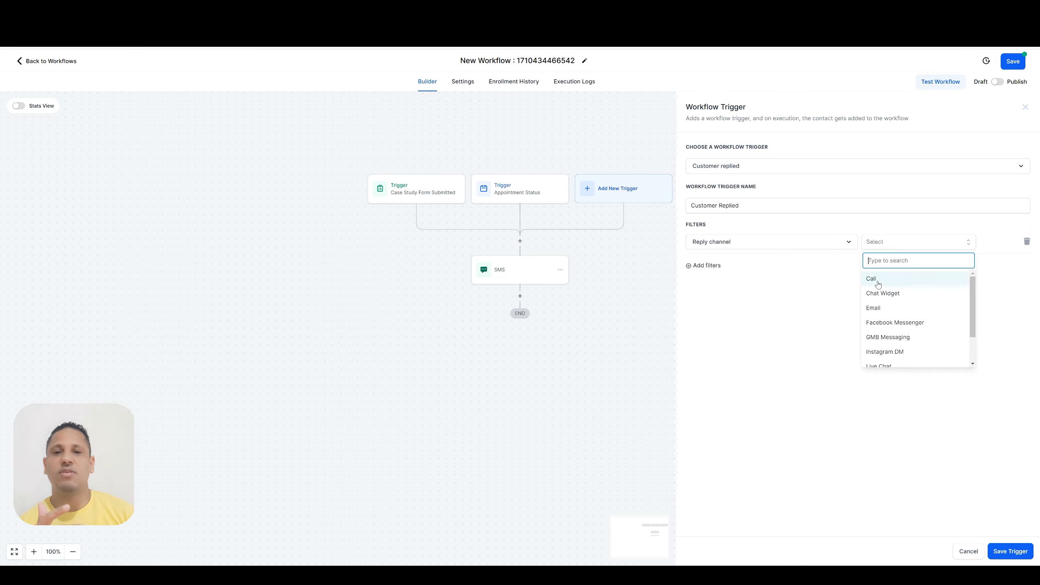
{"action": "scroll", "coordinate": [914, 292], "scroll_direction": "down", "scroll_amount": 2}
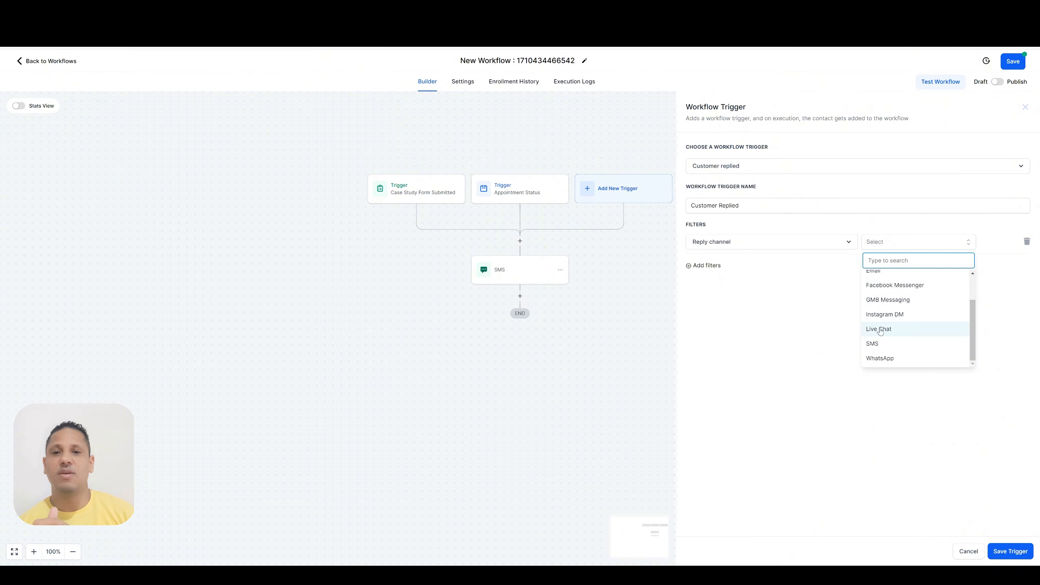
{"action": "left_click", "coordinate": [887, 348]}
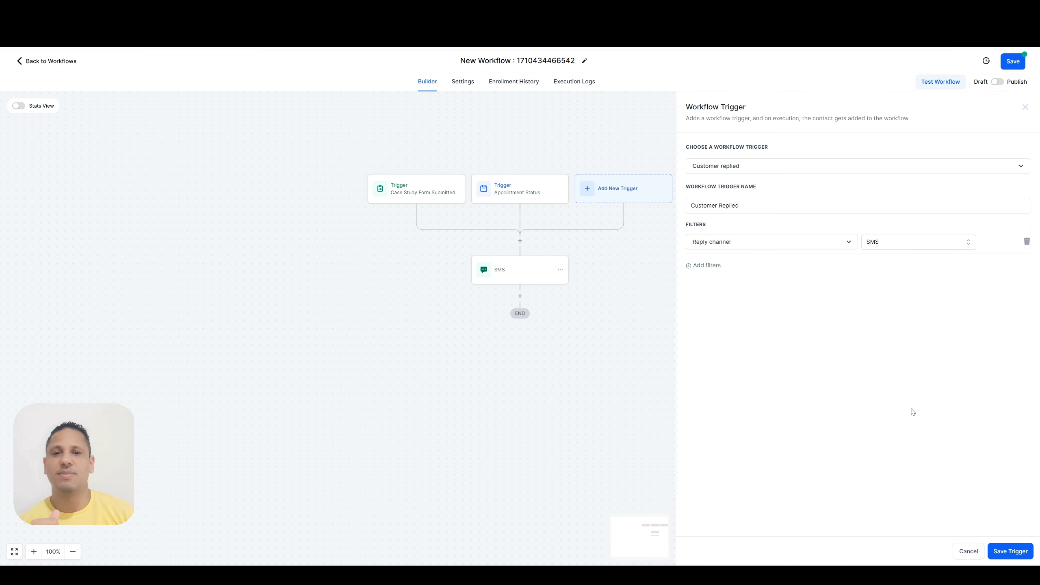
{"action": "left_click", "coordinate": [1016, 551]}
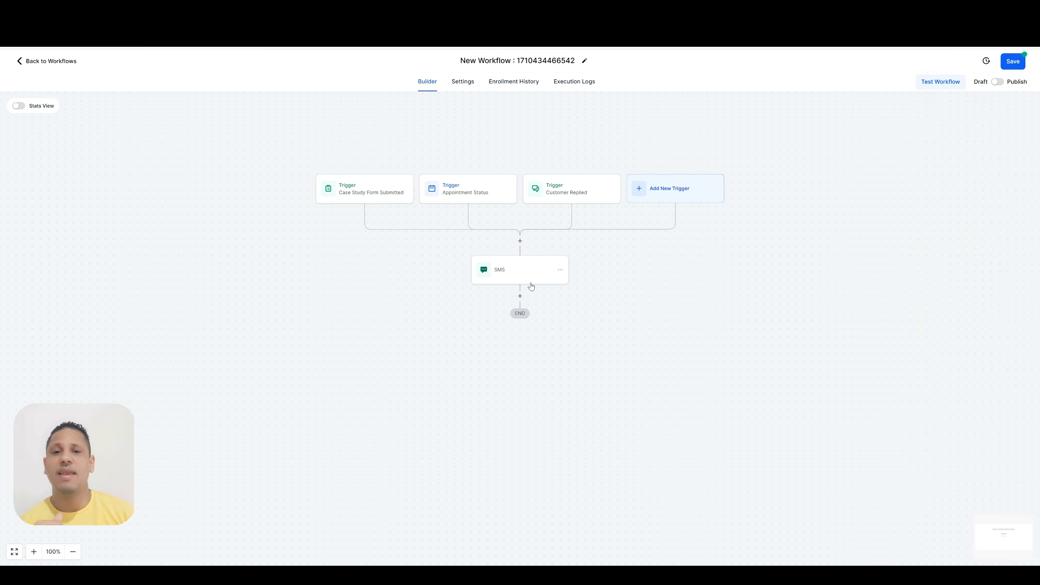
Open the SMS action to review its message, then close it without changes
{"action": "left_click", "coordinate": [512, 273]}
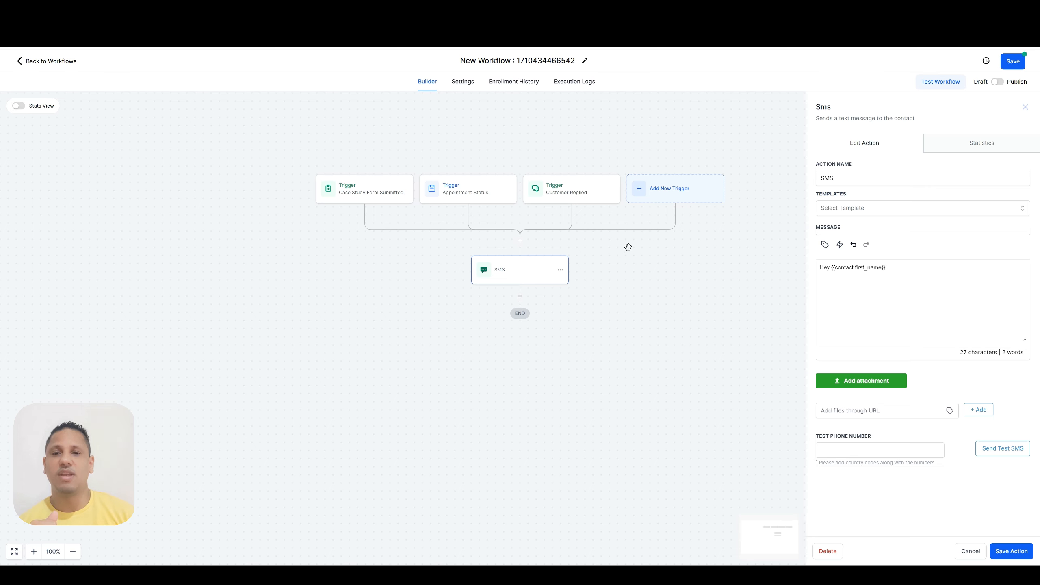
{"action": "left_click", "coordinate": [970, 550]}
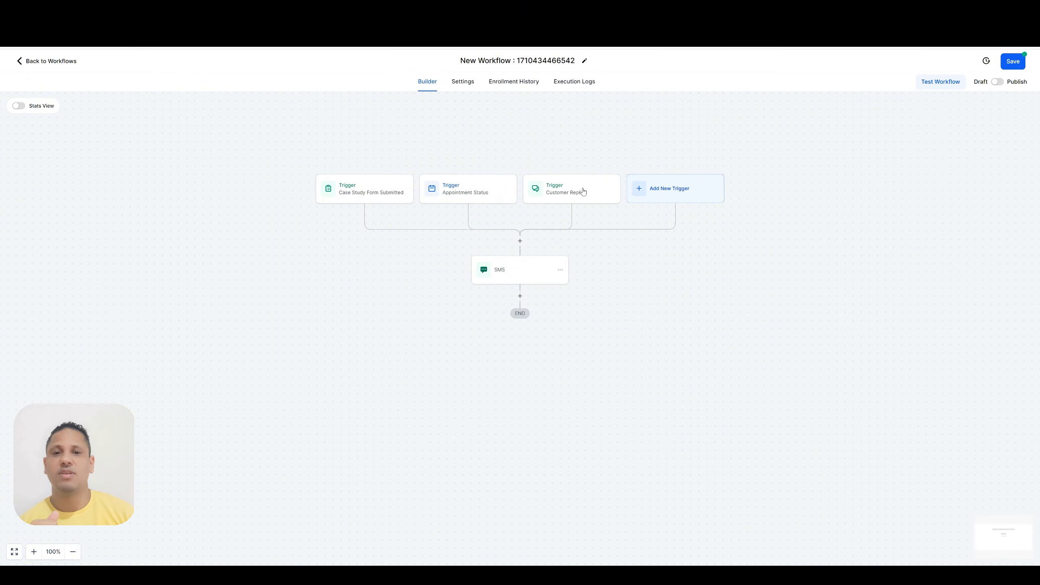
Open the trigger picker again and scroll through all the available trigger categories
{"action": "left_click", "coordinate": [666, 191]}
{"action": "scroll", "coordinate": [893, 217], "scroll_direction": "down", "scroll_amount": 6}
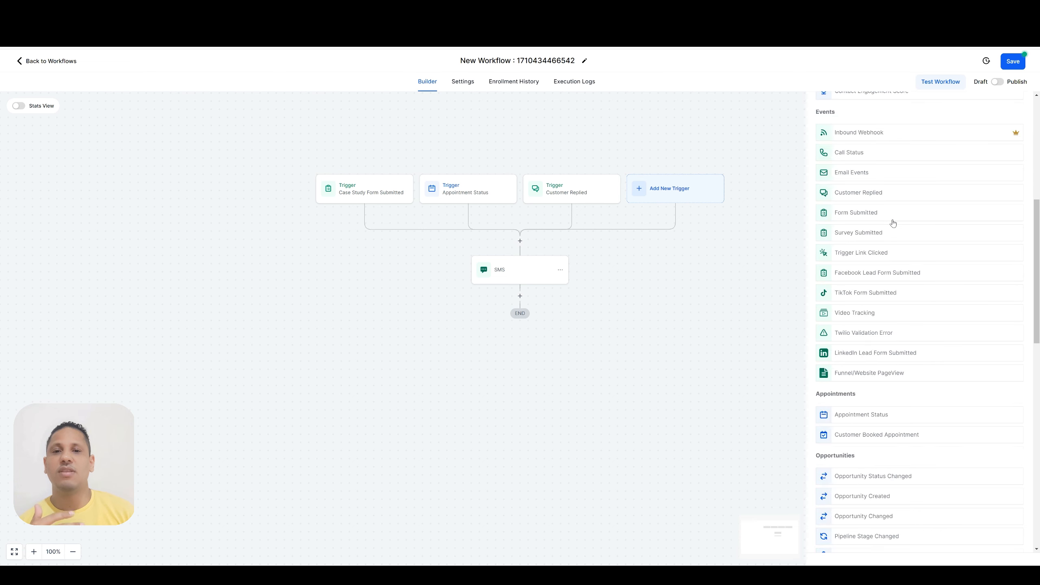
{"action": "scroll", "coordinate": [893, 223], "scroll_direction": "down", "scroll_amount": 12}
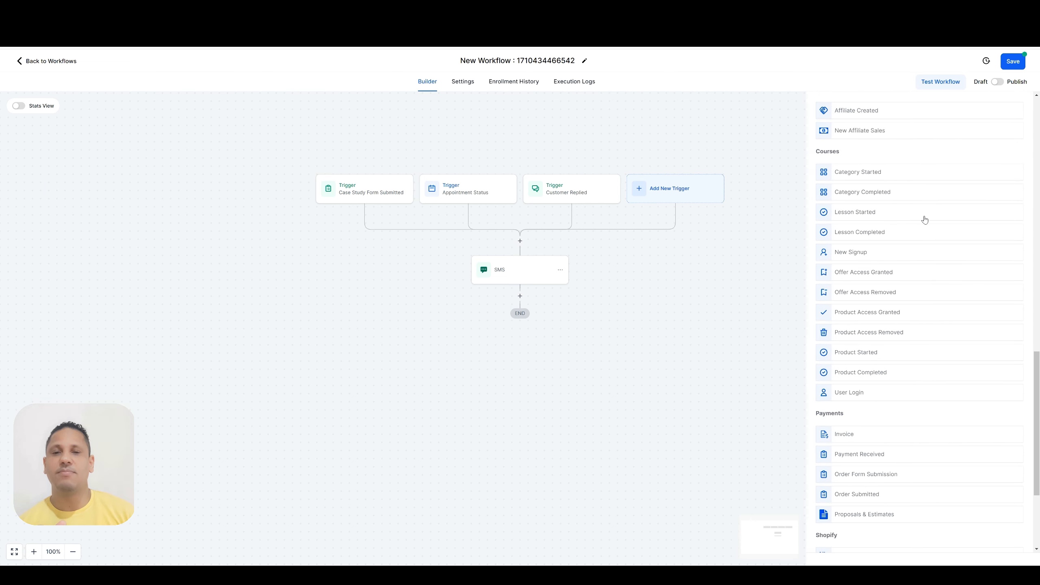
{"action": "scroll", "coordinate": [924, 220], "scroll_direction": "down", "scroll_amount": 1}
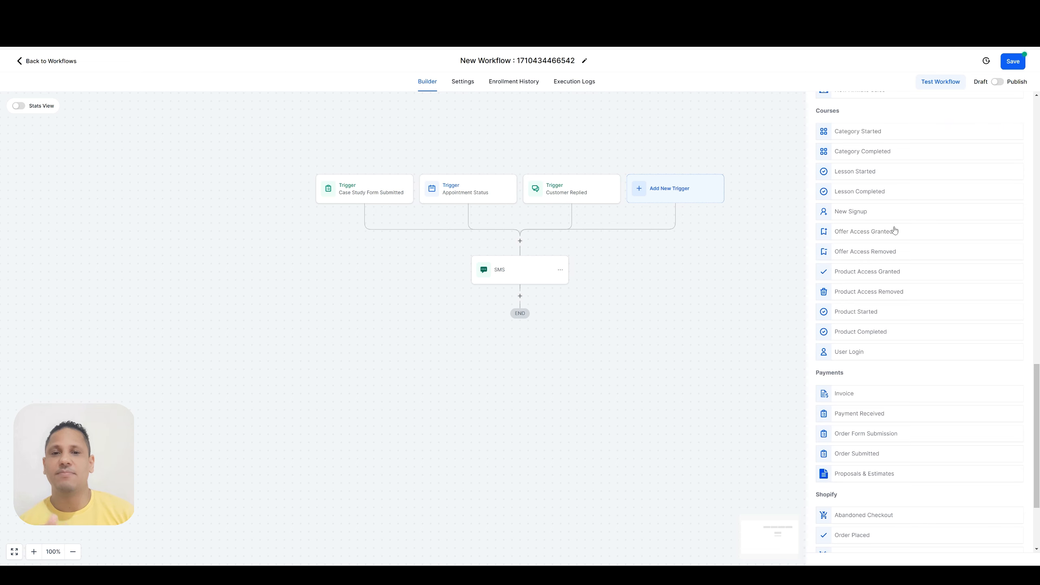
{"action": "scroll", "coordinate": [894, 231], "scroll_direction": "down", "scroll_amount": 3}
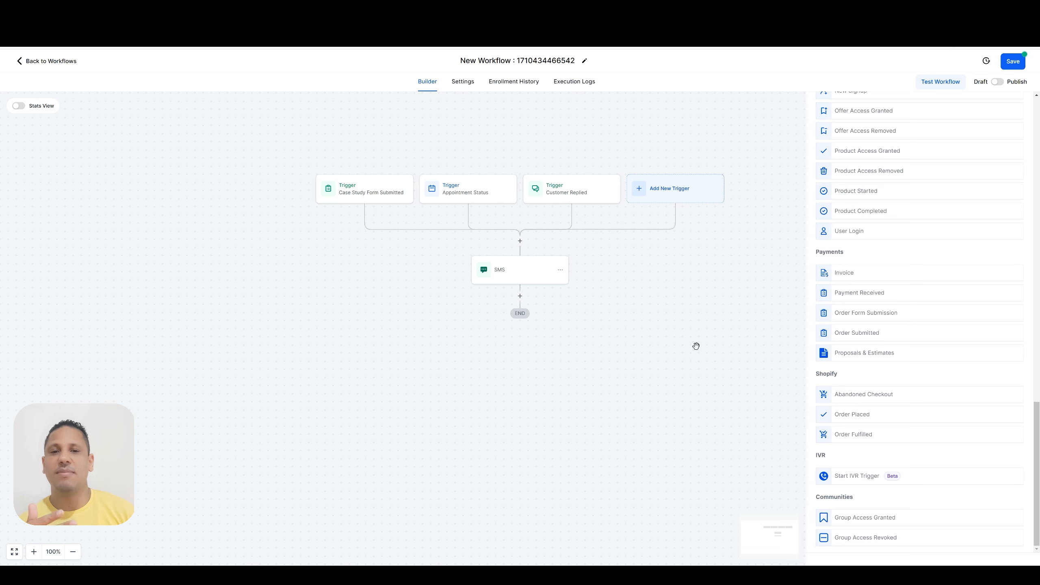
{"action": "scroll", "coordinate": [913, 354], "scroll_direction": "up", "scroll_amount": 8}
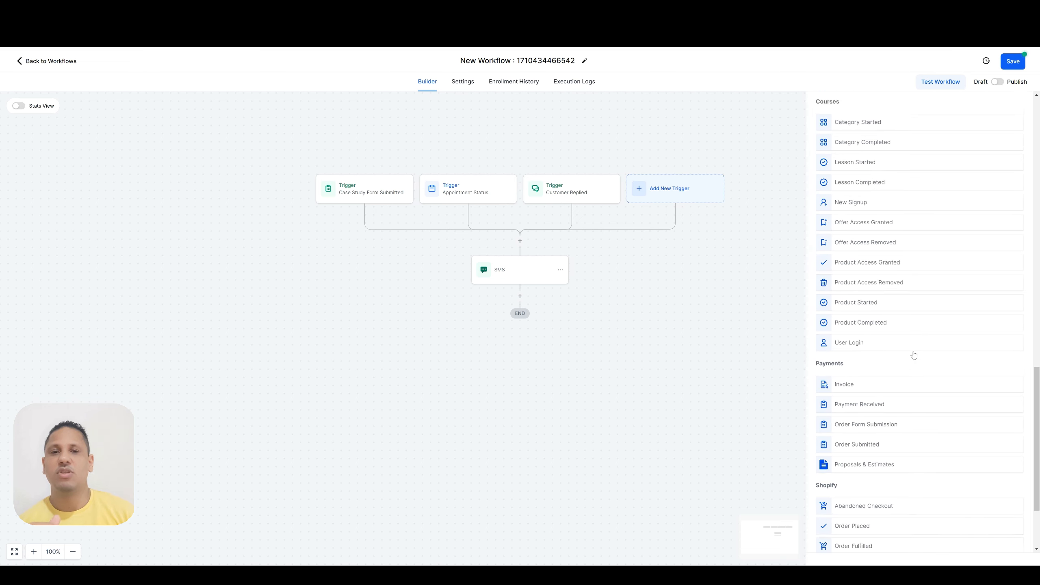
{"action": "scroll", "coordinate": [914, 354], "scroll_direction": "up", "scroll_amount": 10}
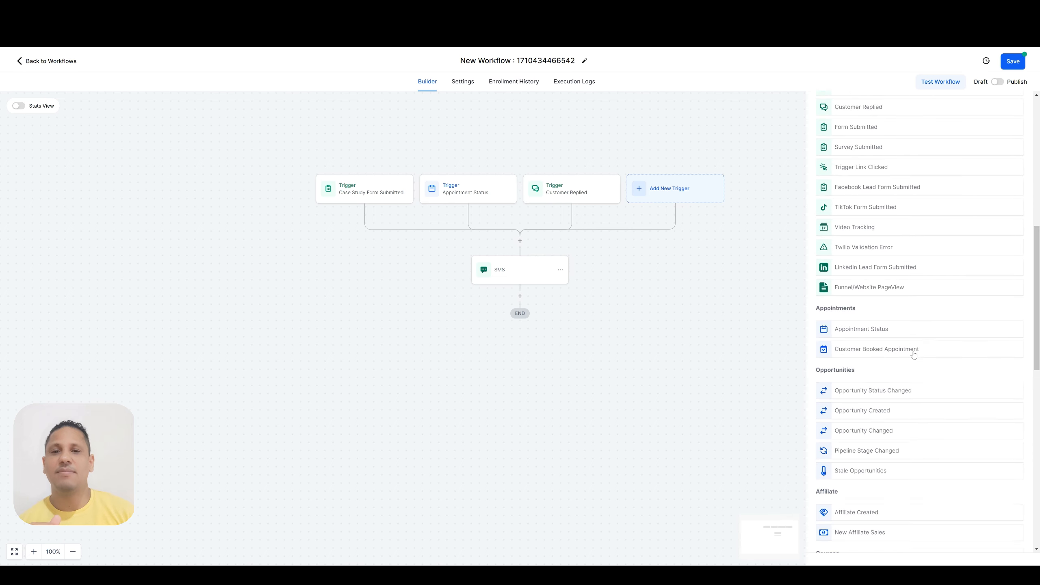
{"action": "scroll", "coordinate": [914, 355], "scroll_direction": "up", "scroll_amount": 6}
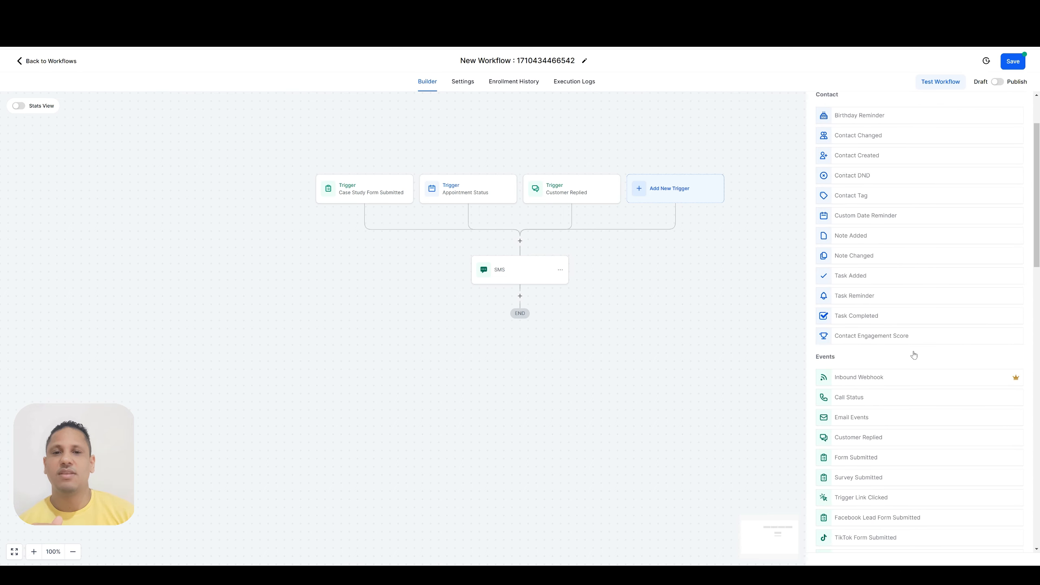